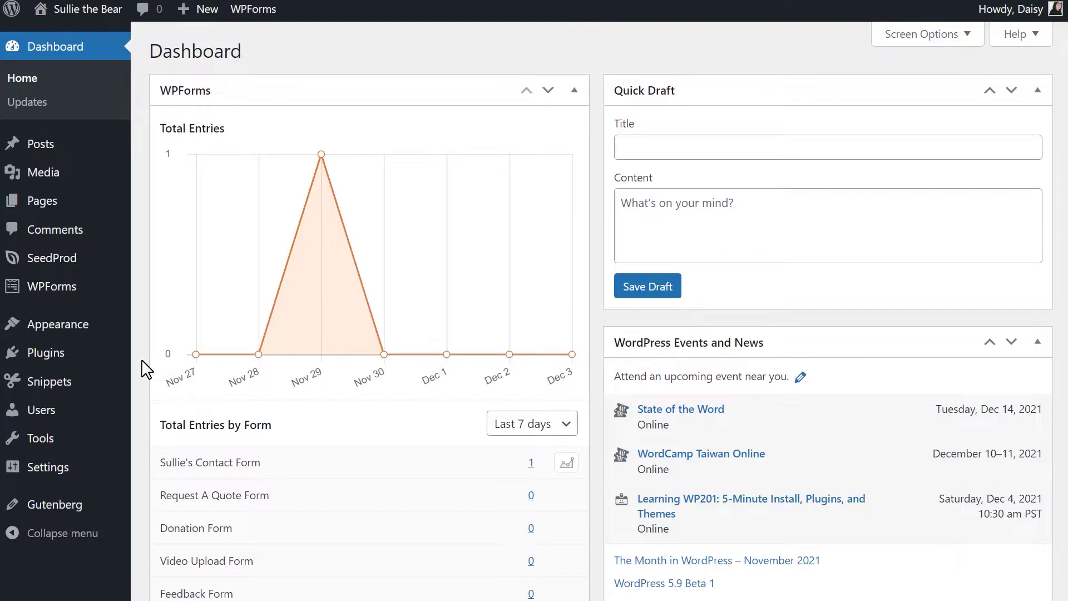
Step: Install the User Registration Addon from the WPForms Addons page
{"action": "mouse_move", "coordinate": [84, 292]}
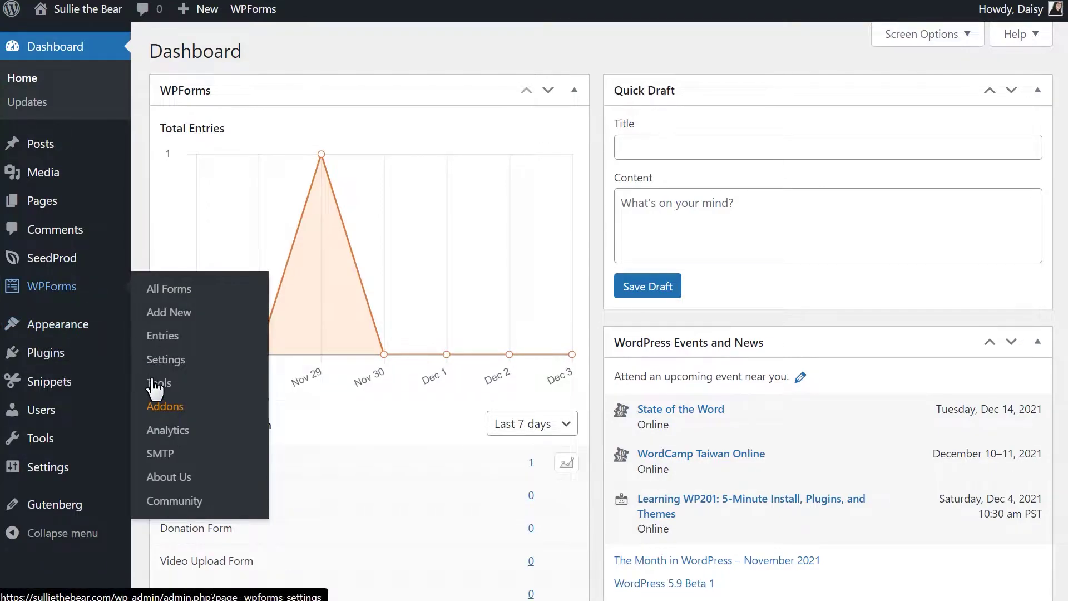
{"action": "left_click", "coordinate": [164, 408]}
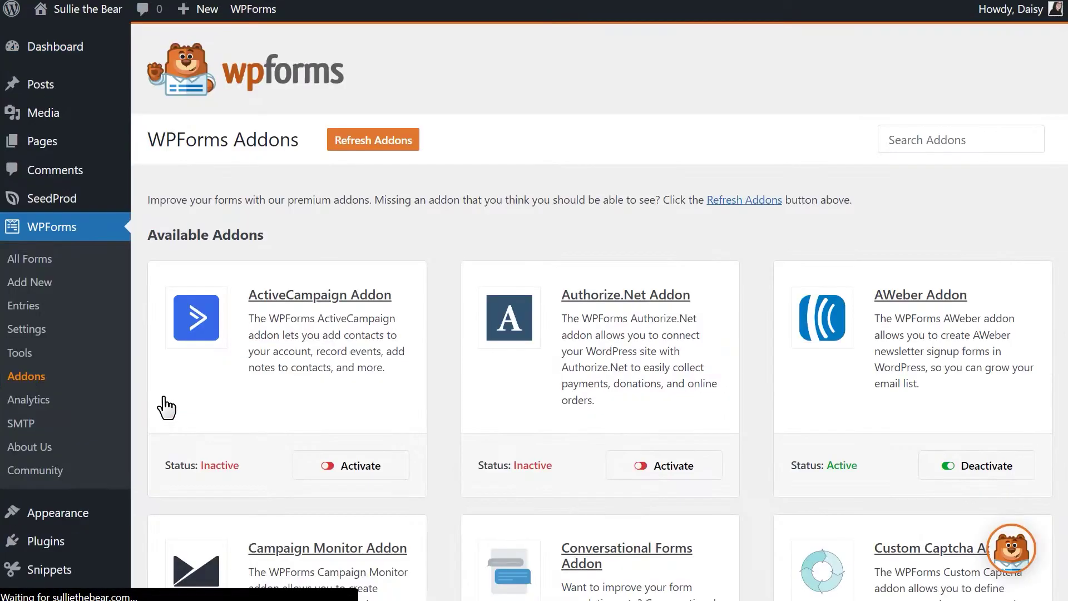
{"action": "scroll", "coordinate": [167, 405], "scroll_direction": "down", "scroll_amount": 15}
{"action": "scroll", "coordinate": [167, 401], "scroll_direction": "down", "scroll_amount": 10}
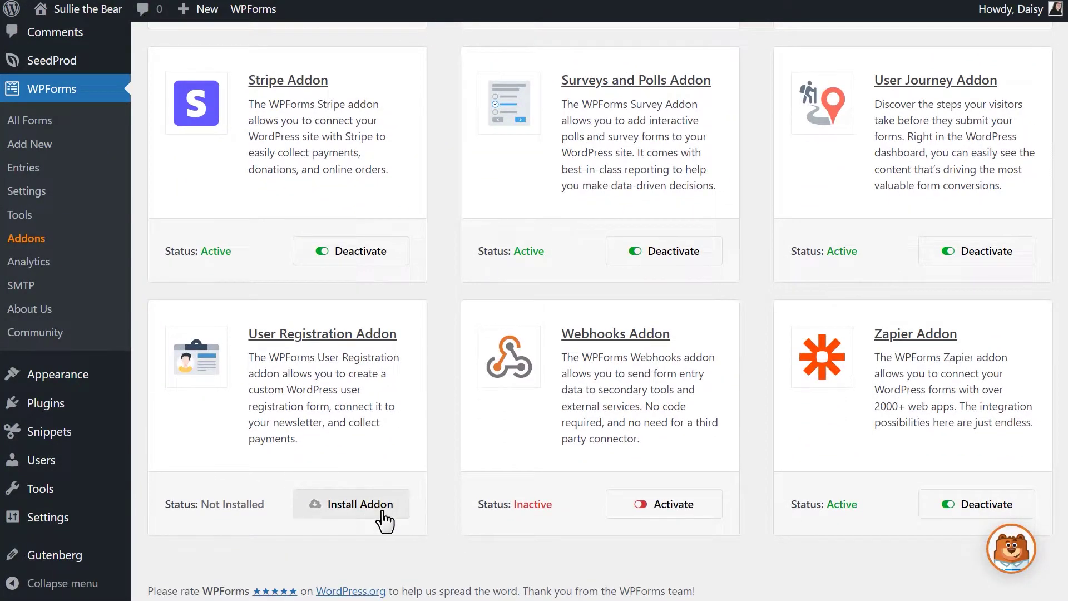
{"action": "left_click", "coordinate": [381, 509]}
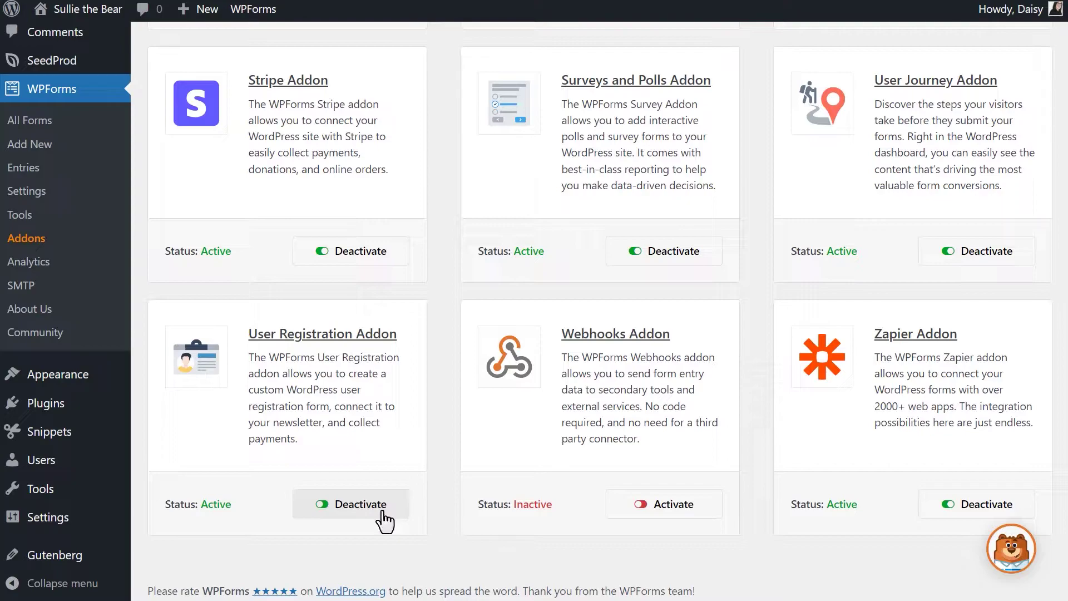
{"action": "left_click", "coordinate": [33, 144]}
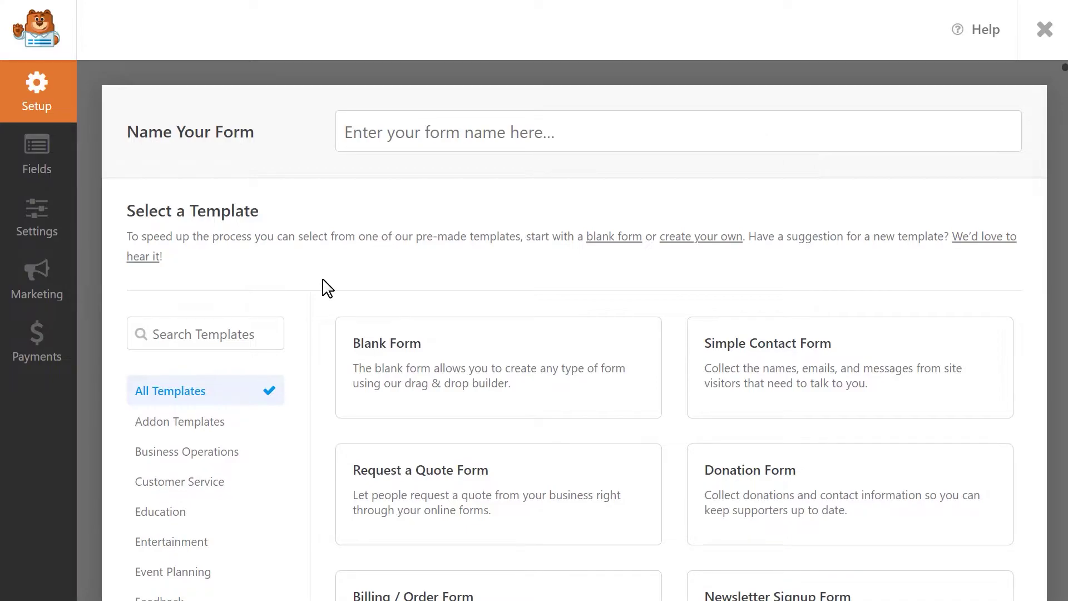
Step: Search the form templates for 'user registration'
{"action": "scroll", "coordinate": [328, 288], "scroll_direction": "down", "scroll_amount": 6}
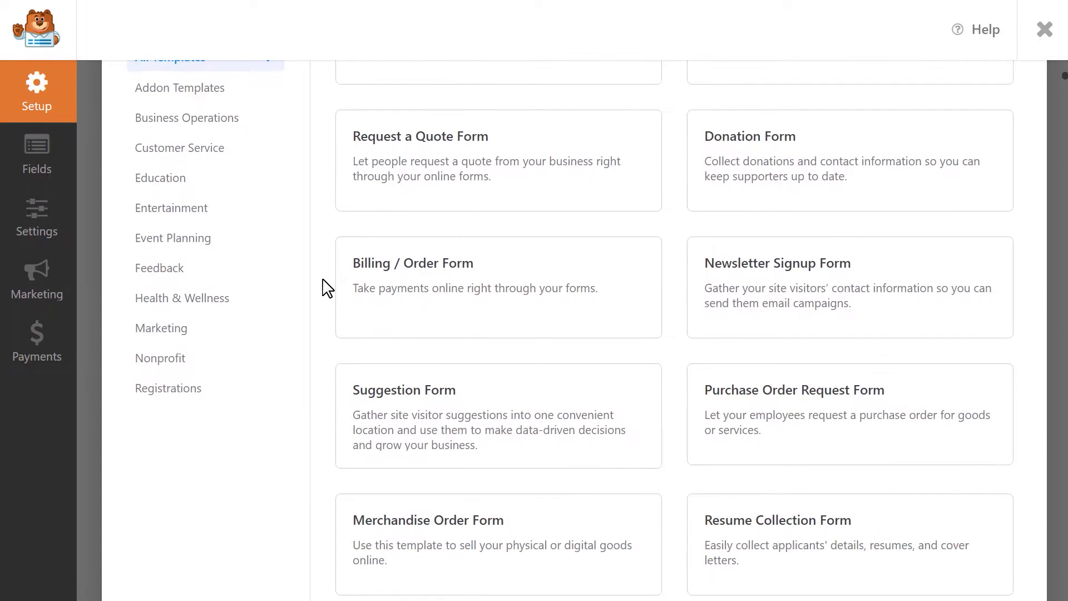
{"action": "scroll", "coordinate": [328, 288], "scroll_direction": "up", "scroll_amount": 6}
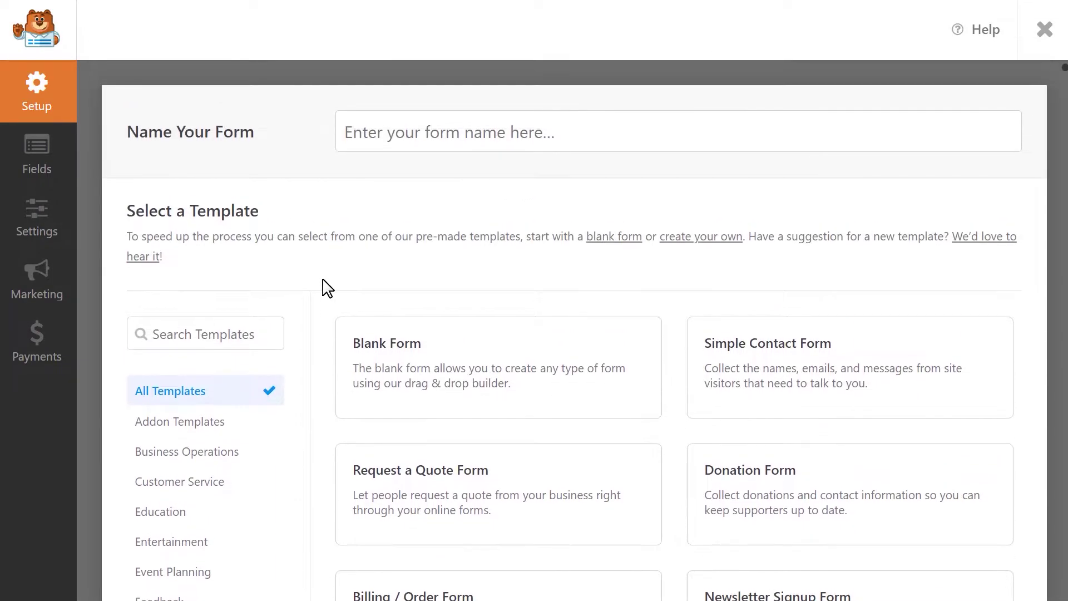
{"action": "left_click", "coordinate": [270, 333]}
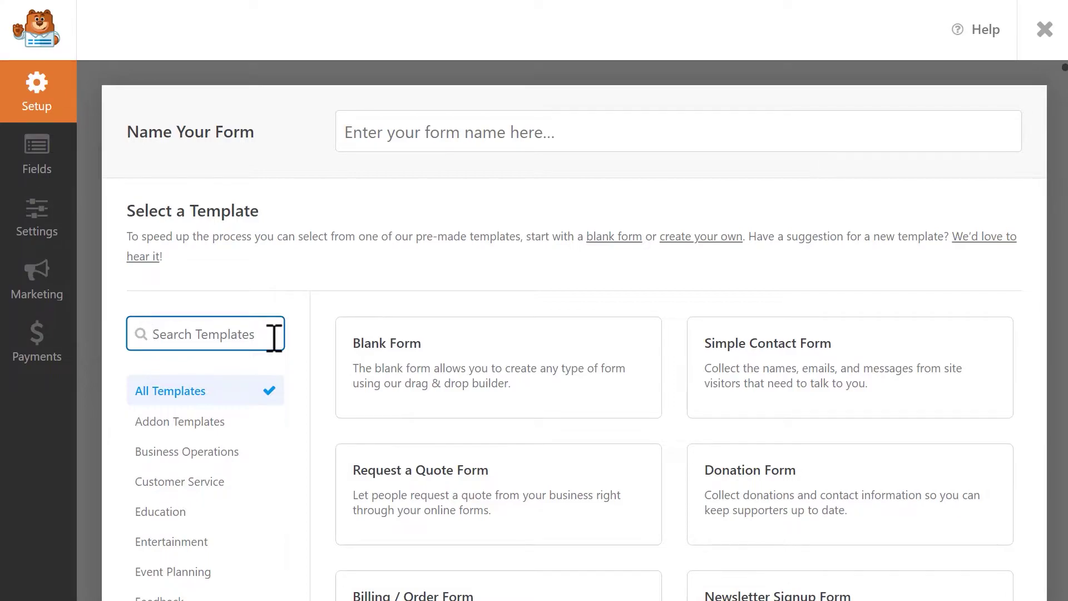
{"action": "type", "text": "user regist"}
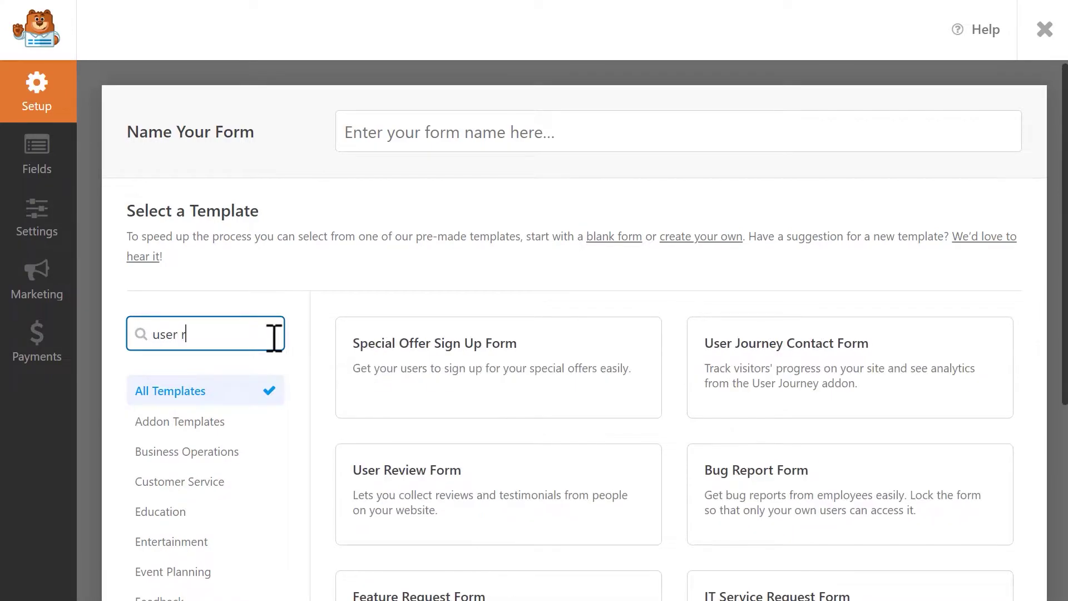
{"action": "type", "text": "ration"}
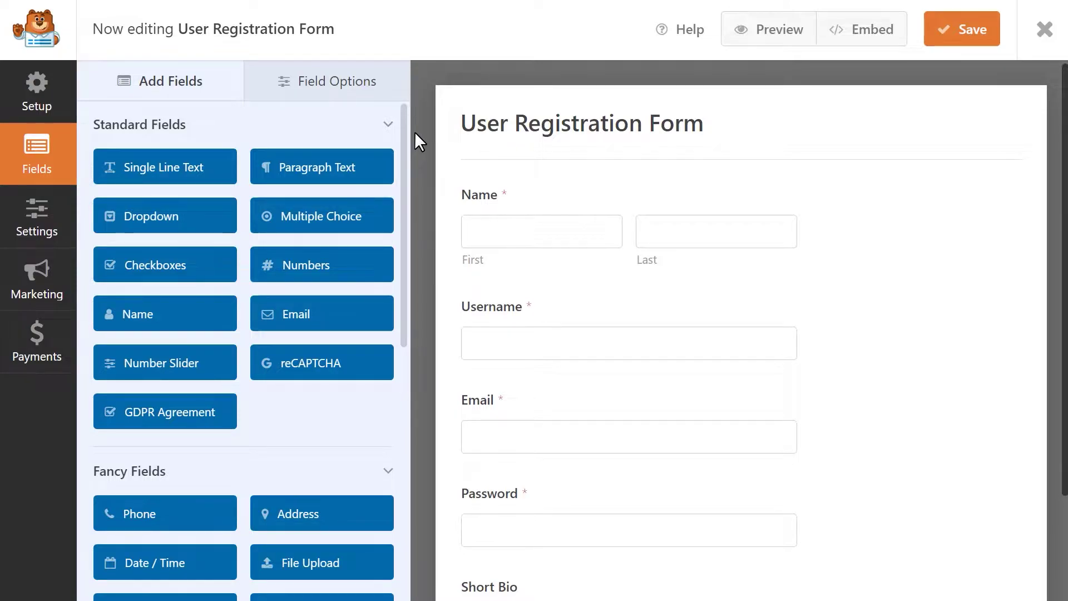
Step: Review the settings of the Name, Username, Email, Password and Short Bio fields
{"action": "left_click", "coordinate": [546, 184]}
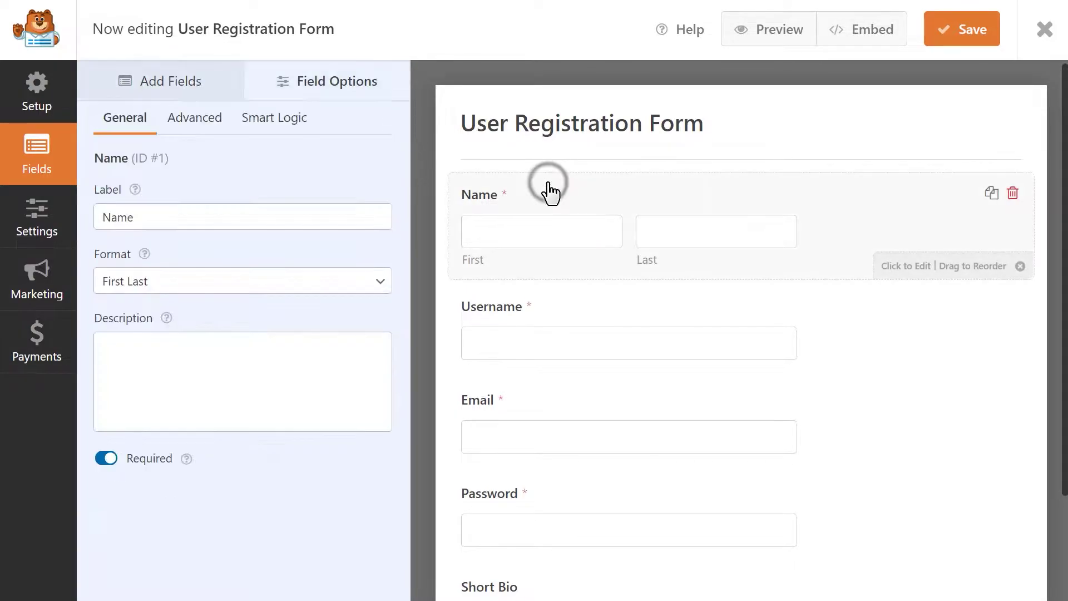
{"action": "left_click", "coordinate": [567, 312]}
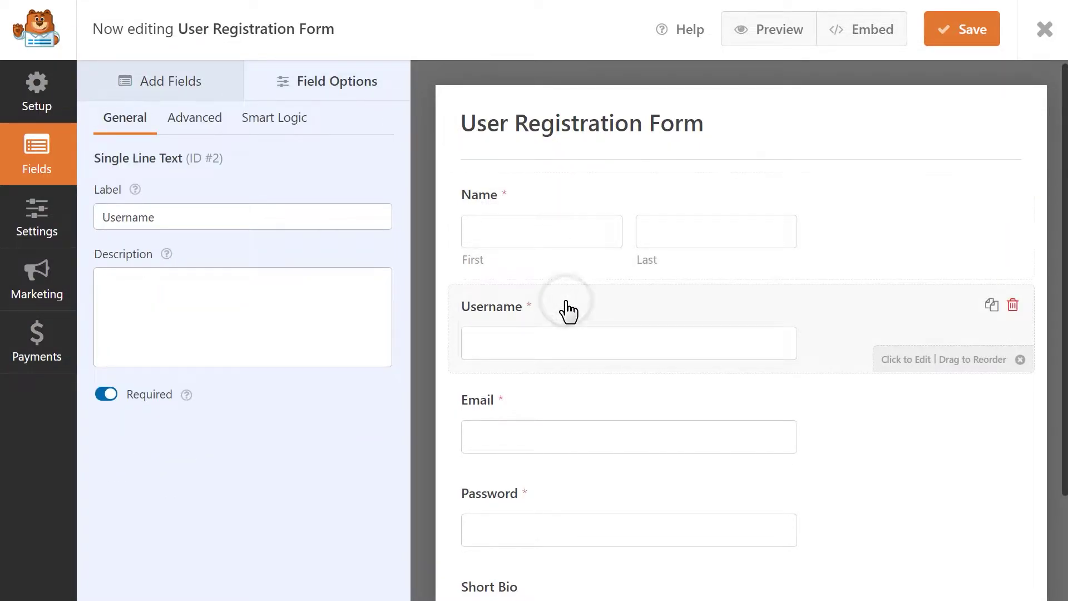
{"action": "left_click", "coordinate": [565, 396]}
{"action": "left_click", "coordinate": [565, 494]}
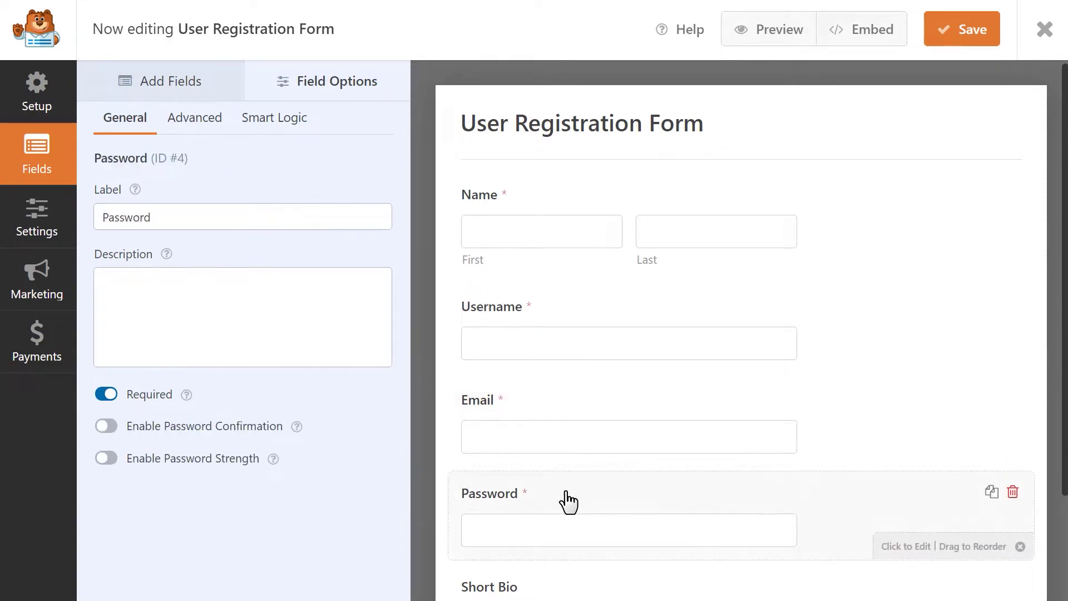
{"action": "scroll", "coordinate": [565, 494], "scroll_direction": "down", "scroll_amount": 3}
{"action": "left_click", "coordinate": [561, 425]}
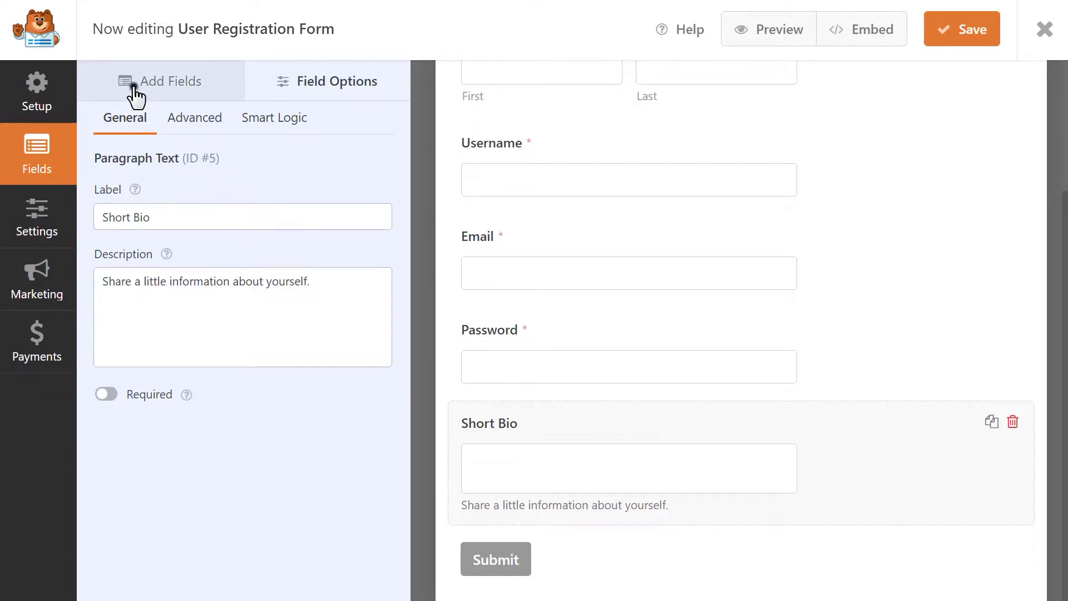
Step: Add a Website / URL field between Password and Short Bio
{"action": "left_click", "coordinate": [137, 91]}
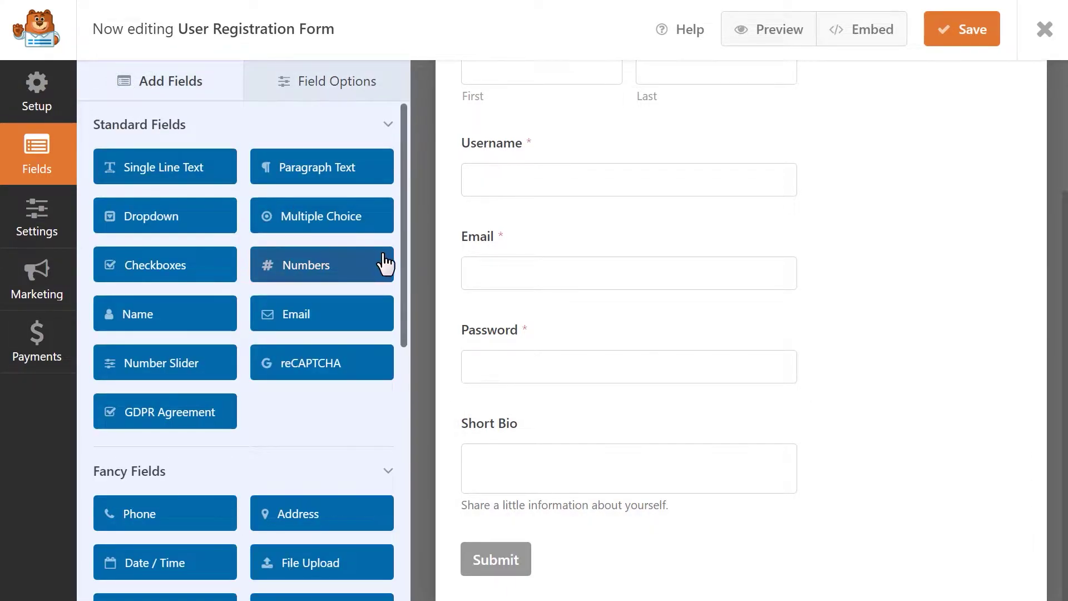
{"action": "left_click_drag", "start_coordinate": [403, 256], "coordinate": [406, 353]}
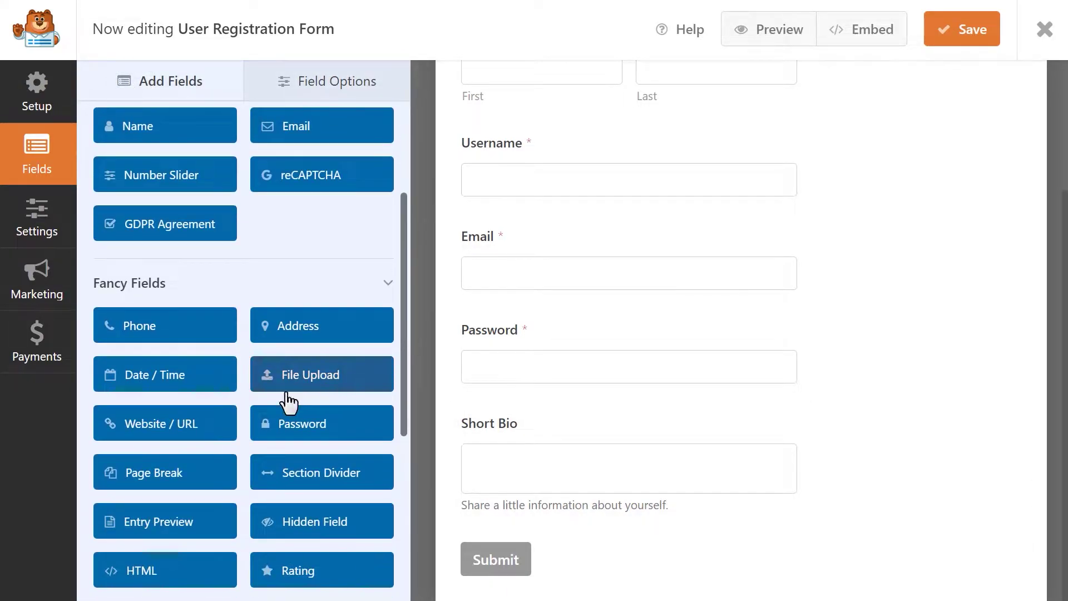
{"action": "left_click", "coordinate": [166, 424]}
{"action": "left_click_drag", "start_coordinate": [166, 424], "coordinate": [532, 415]}
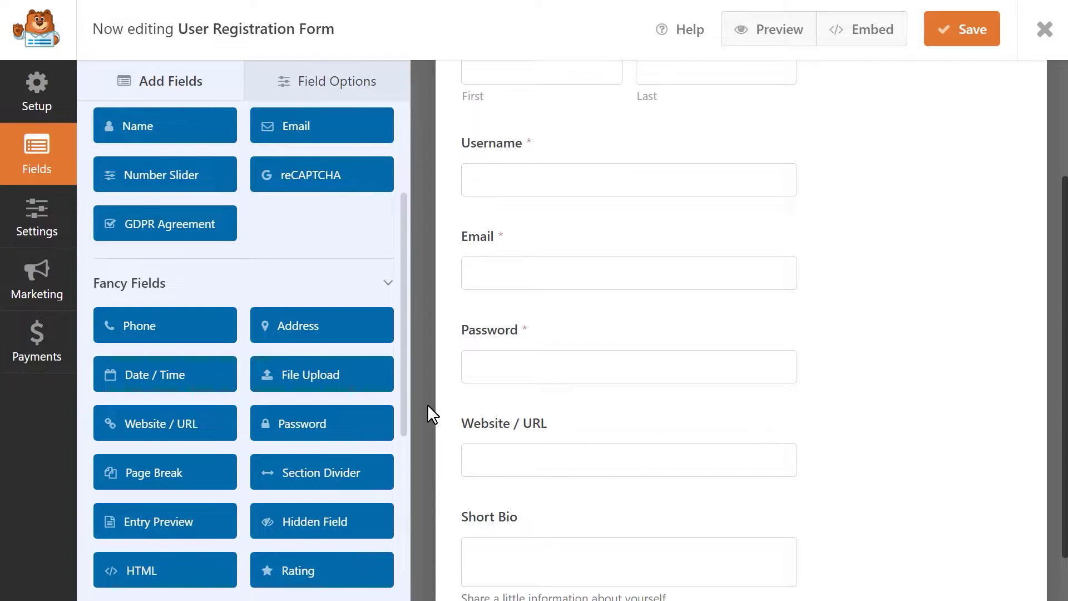
{"action": "scroll", "coordinate": [427, 404], "scroll_direction": "up", "scroll_amount": 3}
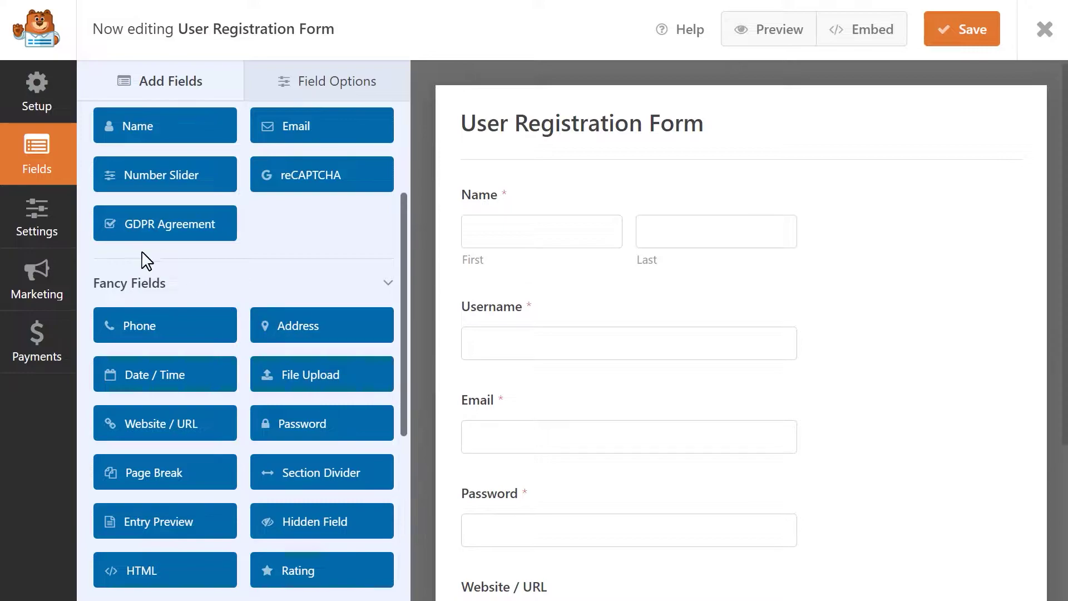
Step: Open the form's User Registration settings and keep Username mapped to the Username field
{"action": "left_click", "coordinate": [31, 213]}
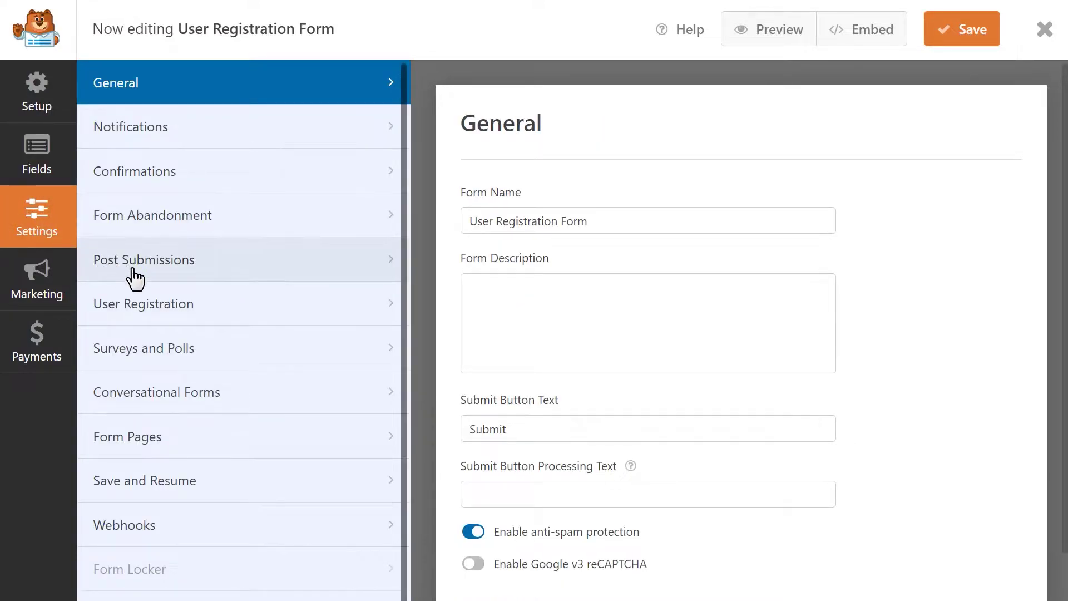
{"action": "left_click", "coordinate": [234, 306]}
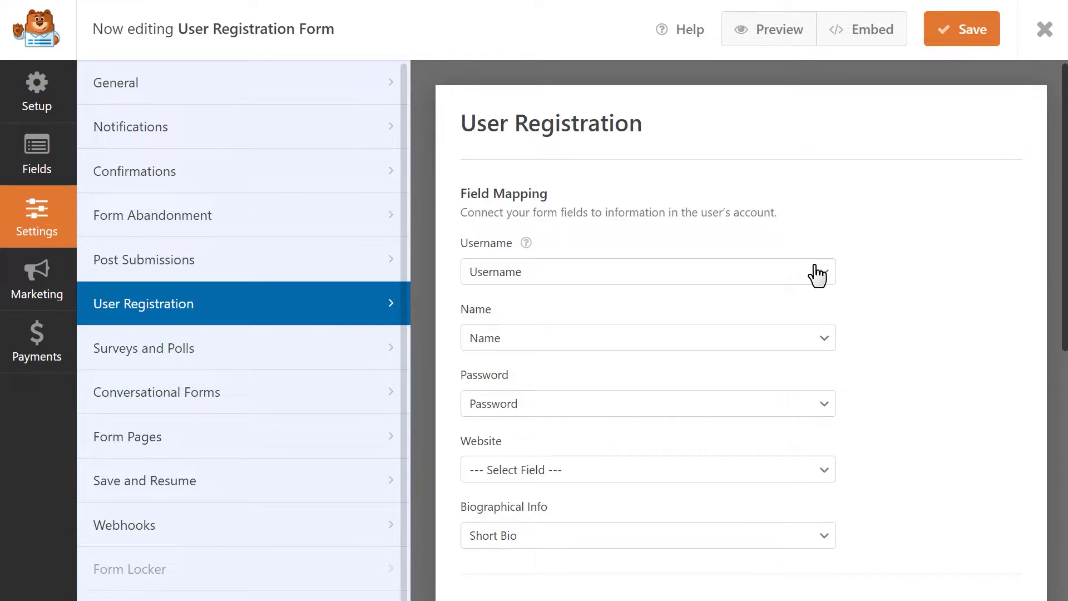
{"action": "left_click", "coordinate": [818, 274]}
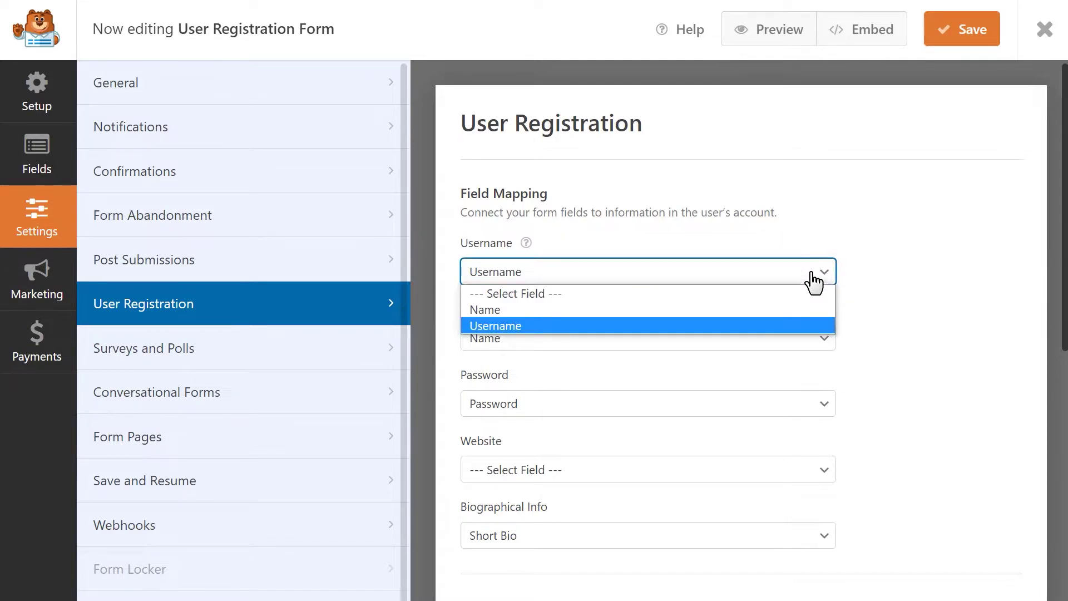
{"action": "left_click", "coordinate": [748, 326]}
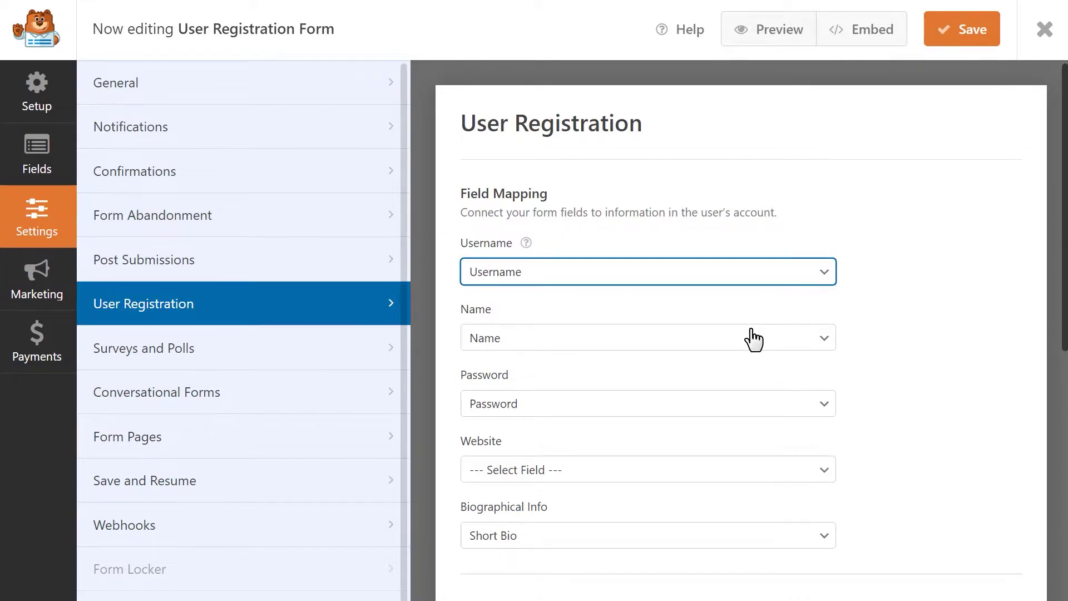
Step: Map Name and Password to their fields, Website to Website / URL, and Biographical Info to Short Bio
{"action": "left_click", "coordinate": [756, 339]}
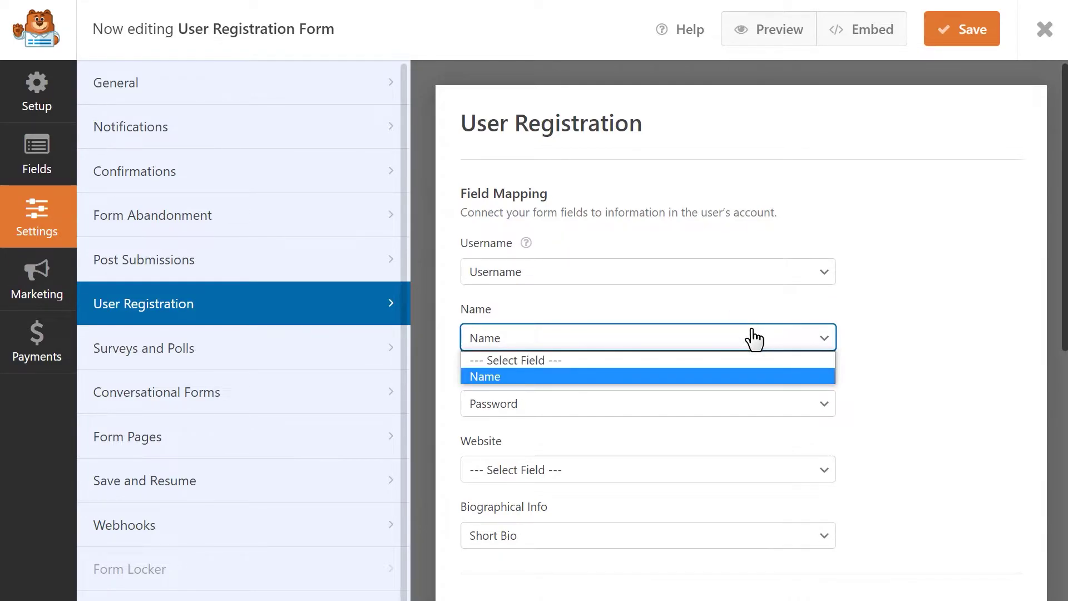
{"action": "left_click", "coordinate": [746, 377]}
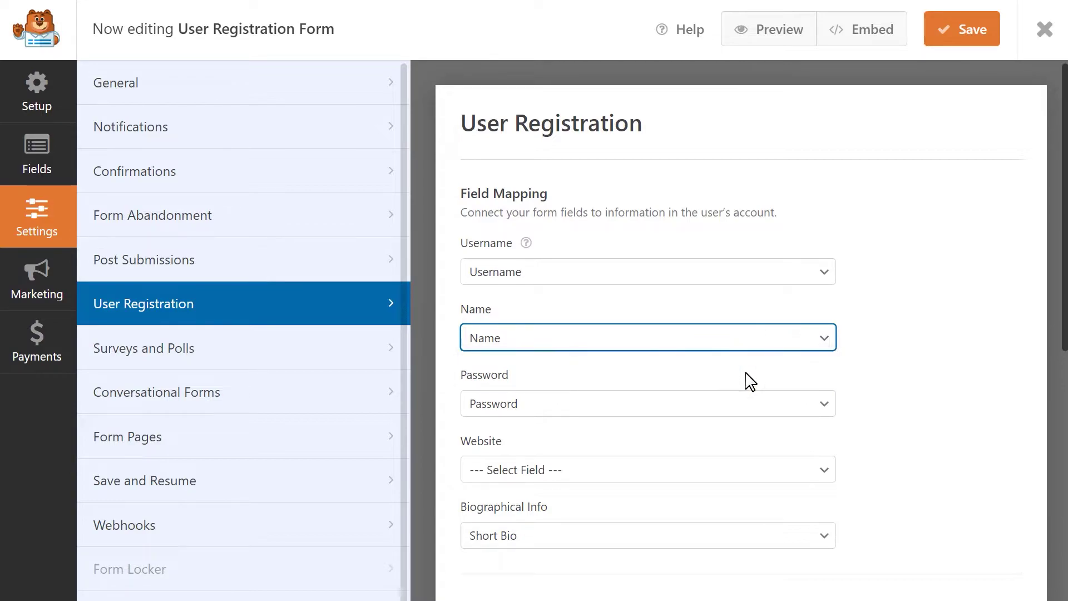
{"action": "left_click", "coordinate": [790, 404]}
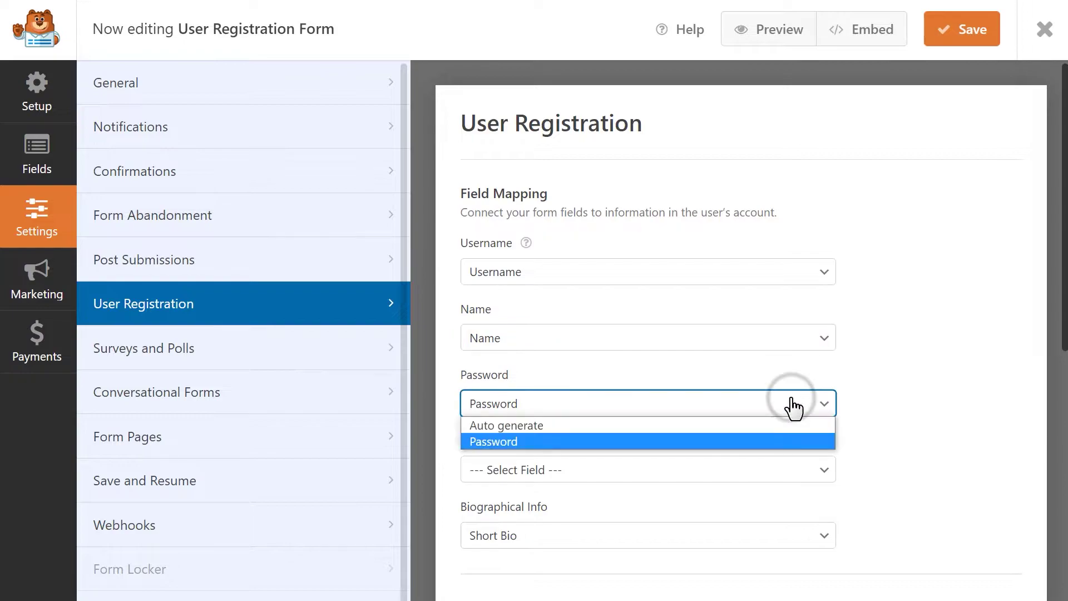
{"action": "left_click", "coordinate": [768, 441]}
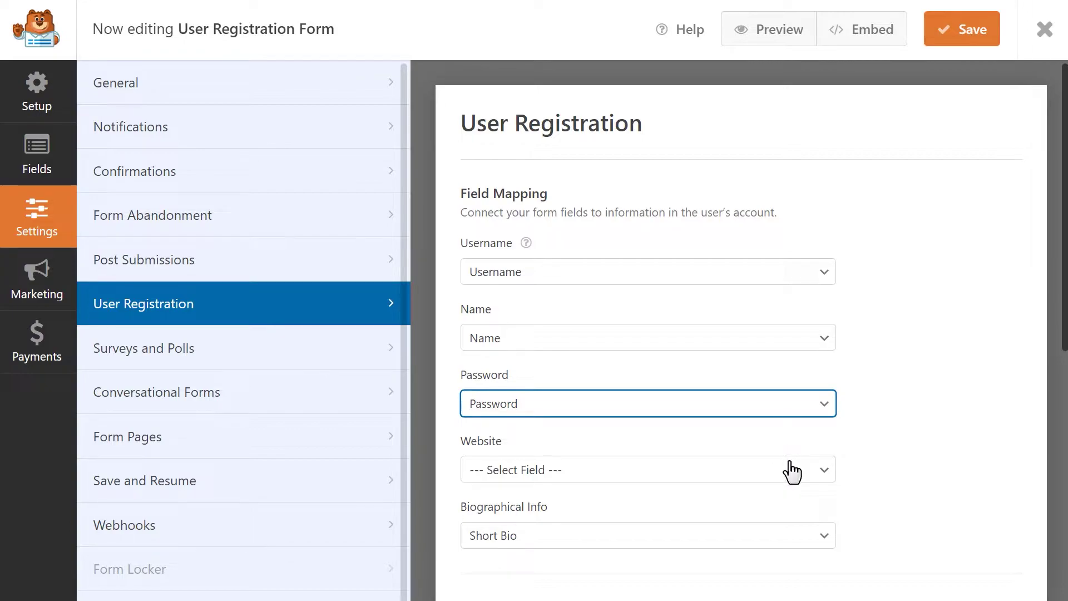
{"action": "left_click", "coordinate": [790, 473]}
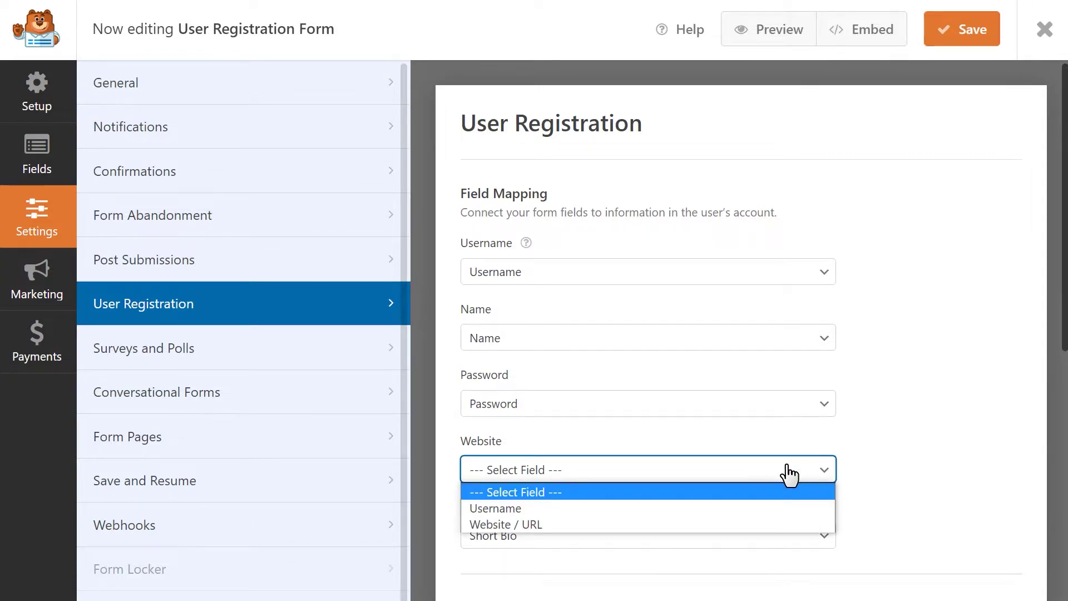
{"action": "left_click", "coordinate": [764, 524]}
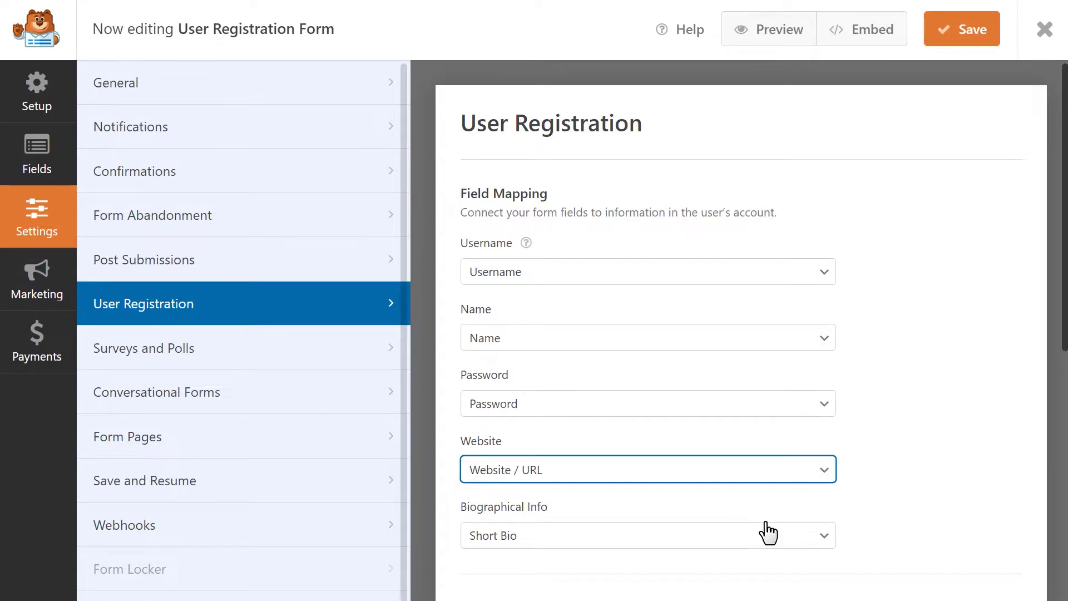
{"action": "left_click", "coordinate": [771, 538]}
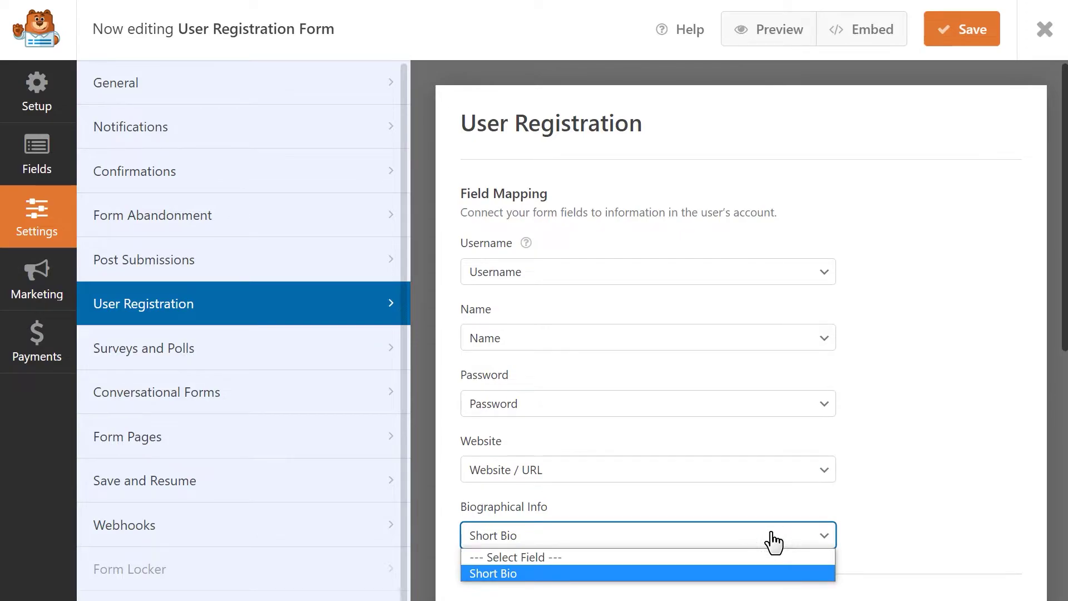
{"action": "left_click", "coordinate": [757, 568]}
{"action": "left_click", "coordinate": [867, 509]}
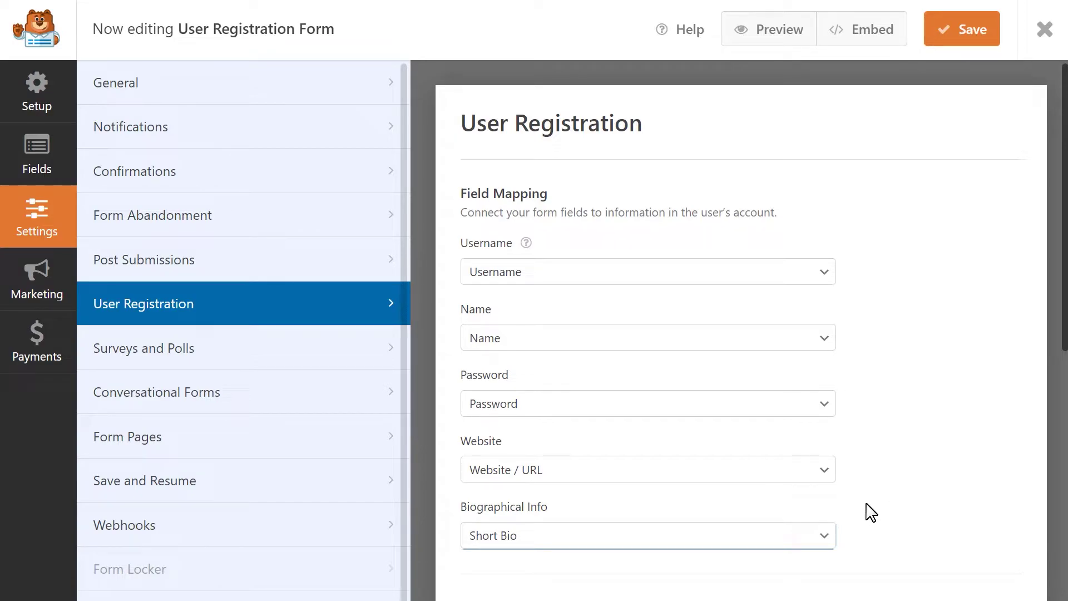
{"action": "scroll", "coordinate": [866, 505], "scroll_direction": "down", "scroll_amount": 5}
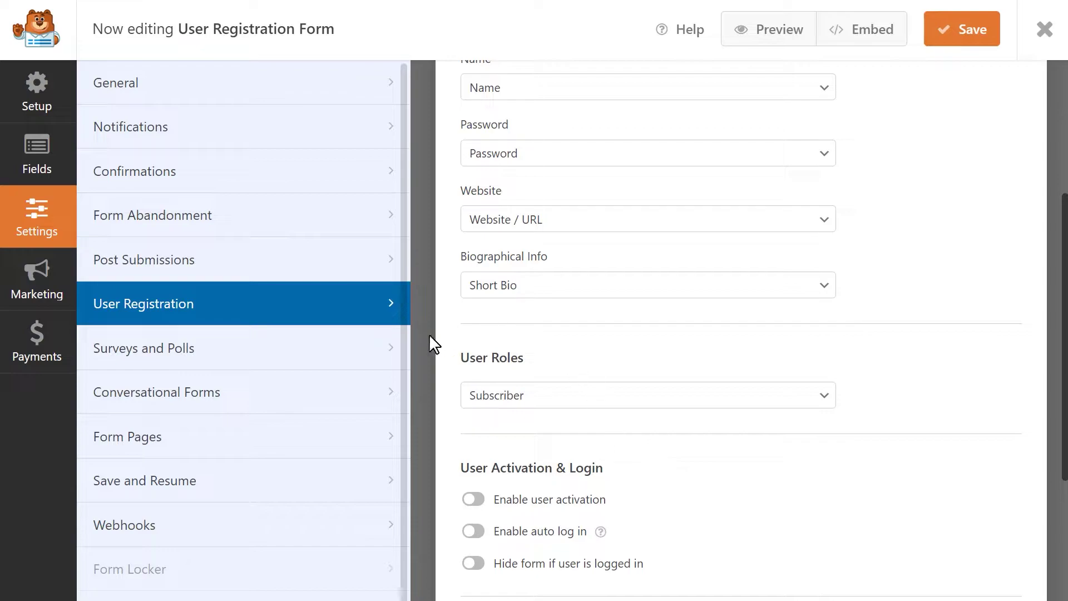
{"action": "left_click", "coordinate": [790, 396]}
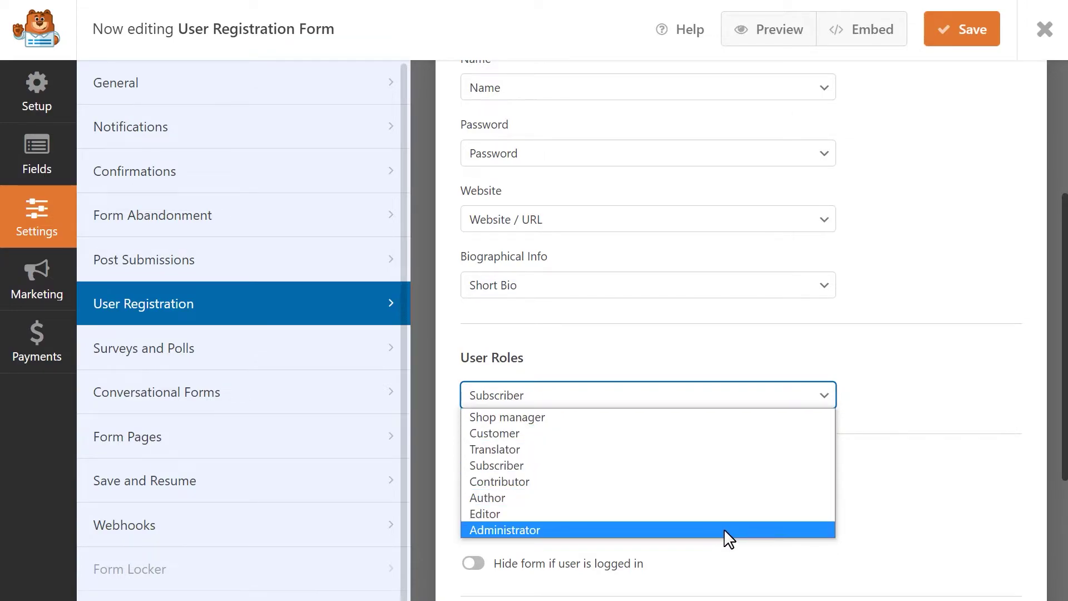
{"action": "left_click", "coordinate": [715, 466]}
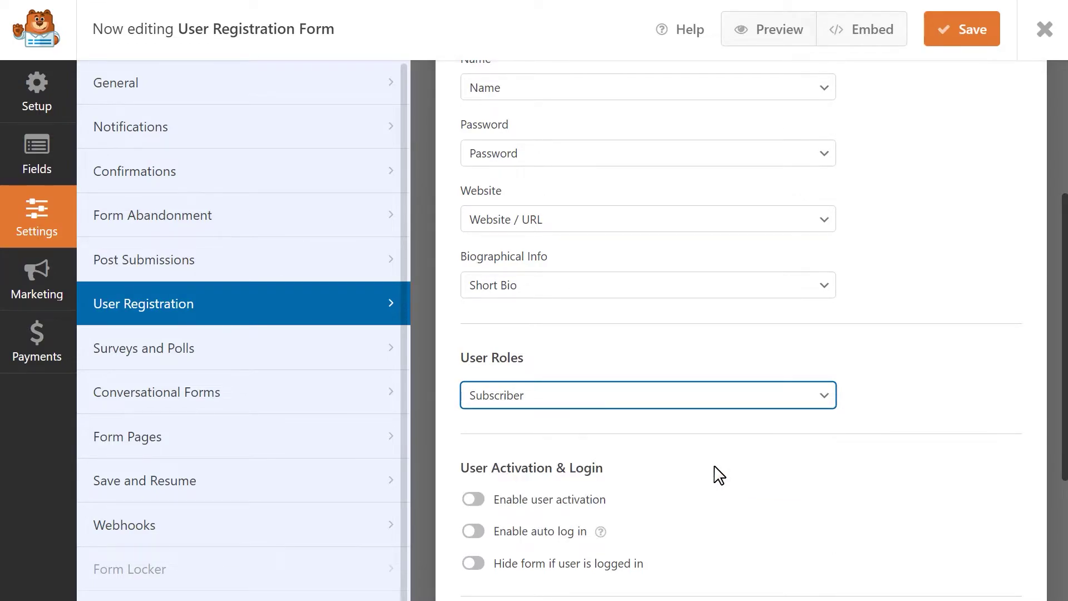
{"action": "left_click", "coordinate": [714, 467]}
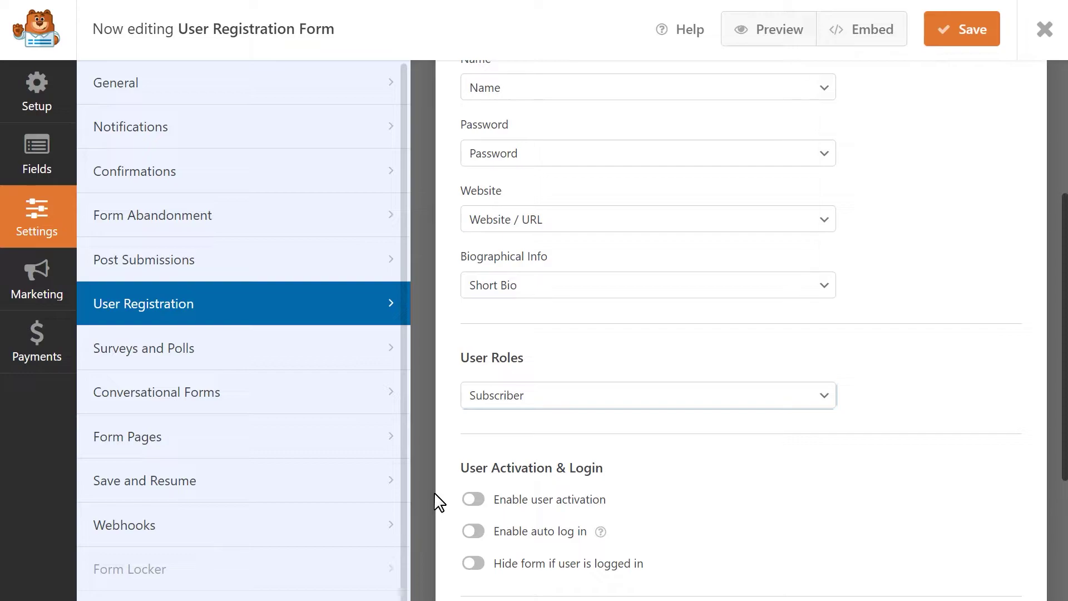
Step: Enable user activation with User Email as the activation method
{"action": "left_click", "coordinate": [474, 500]}
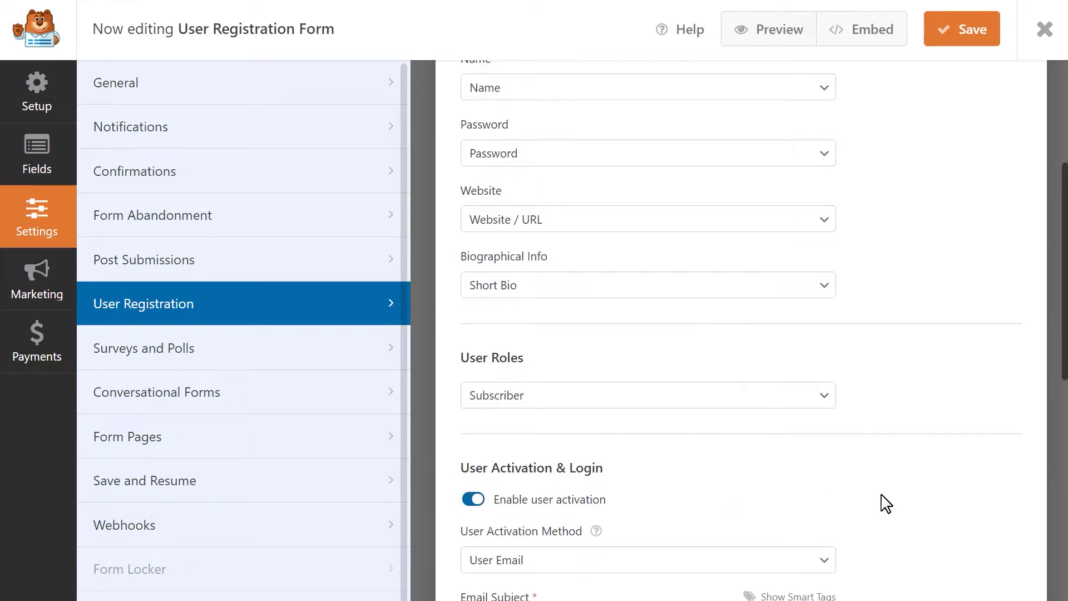
{"action": "scroll", "coordinate": [886, 503], "scroll_direction": "down", "scroll_amount": 5}
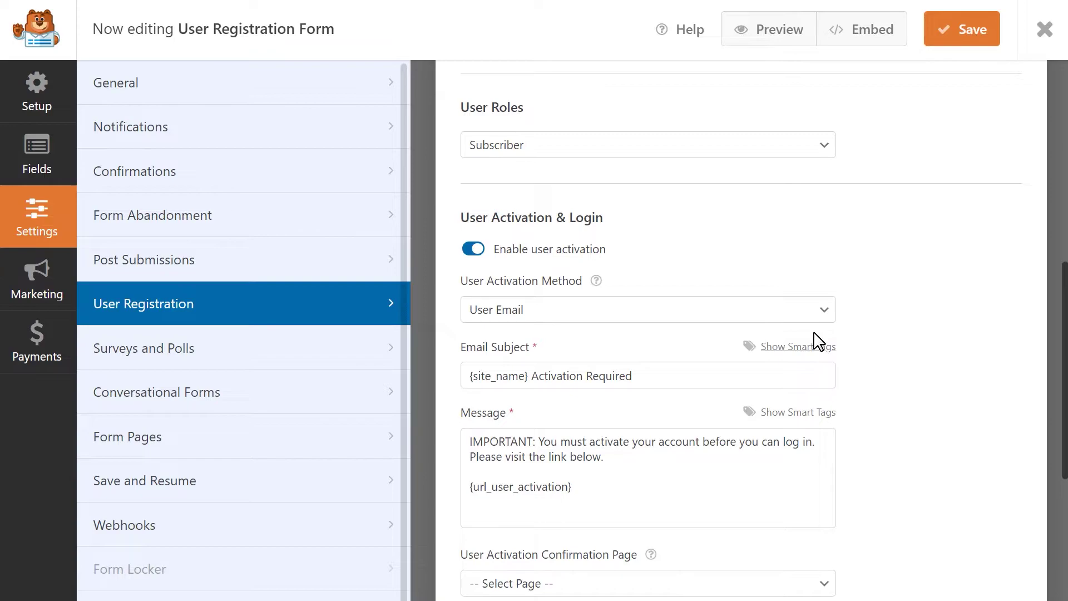
{"action": "left_click", "coordinate": [809, 314]}
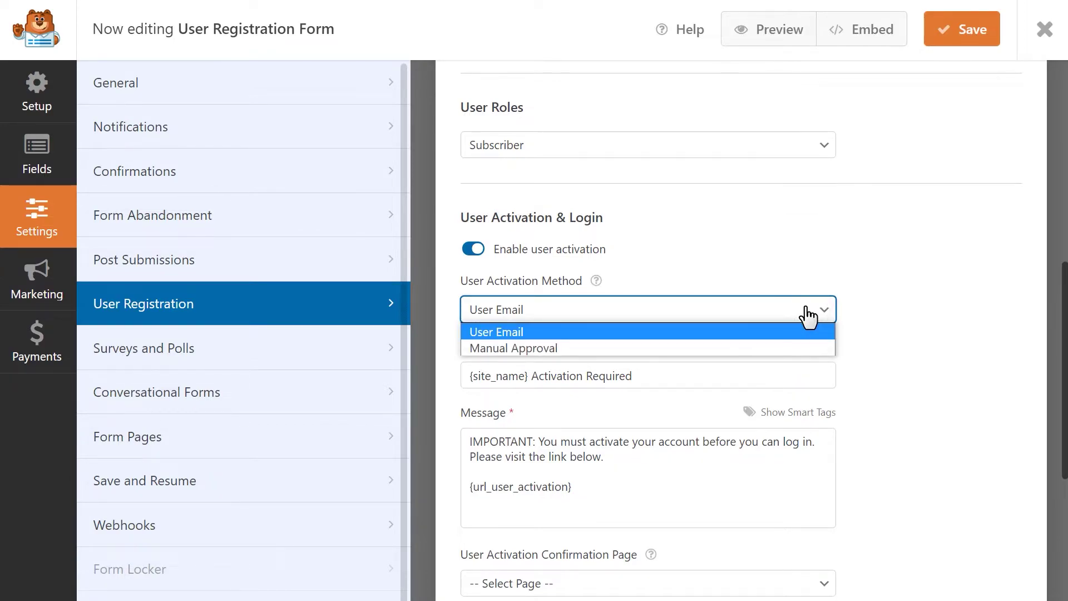
{"action": "left_click", "coordinate": [802, 330]}
{"action": "left_click", "coordinate": [878, 310]}
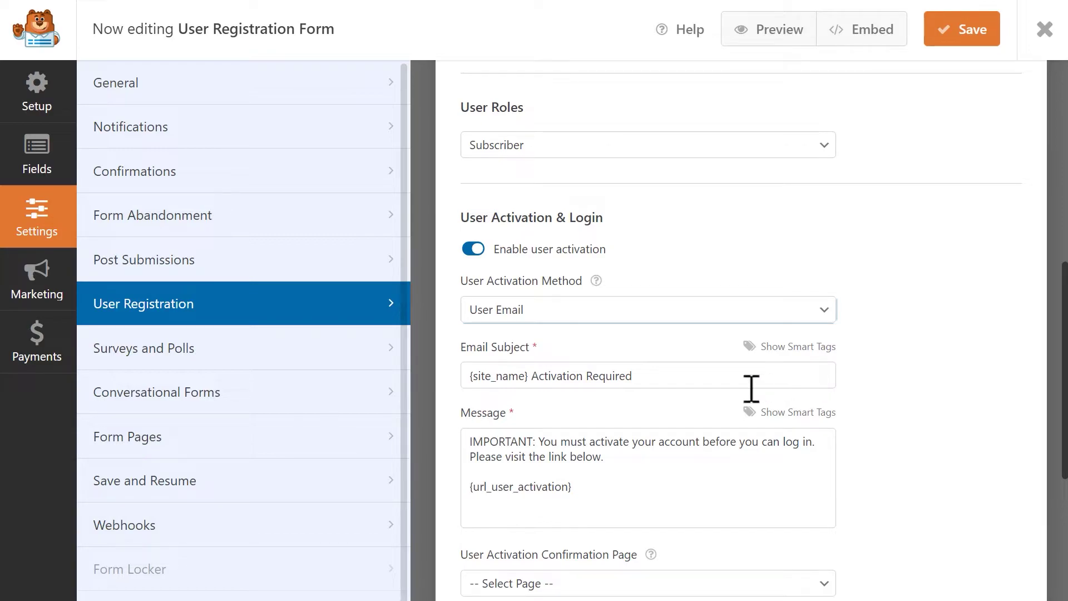
Step: Review the activation email subject and message, then switch activation to Manual Approval
{"action": "left_click", "coordinate": [658, 377]}
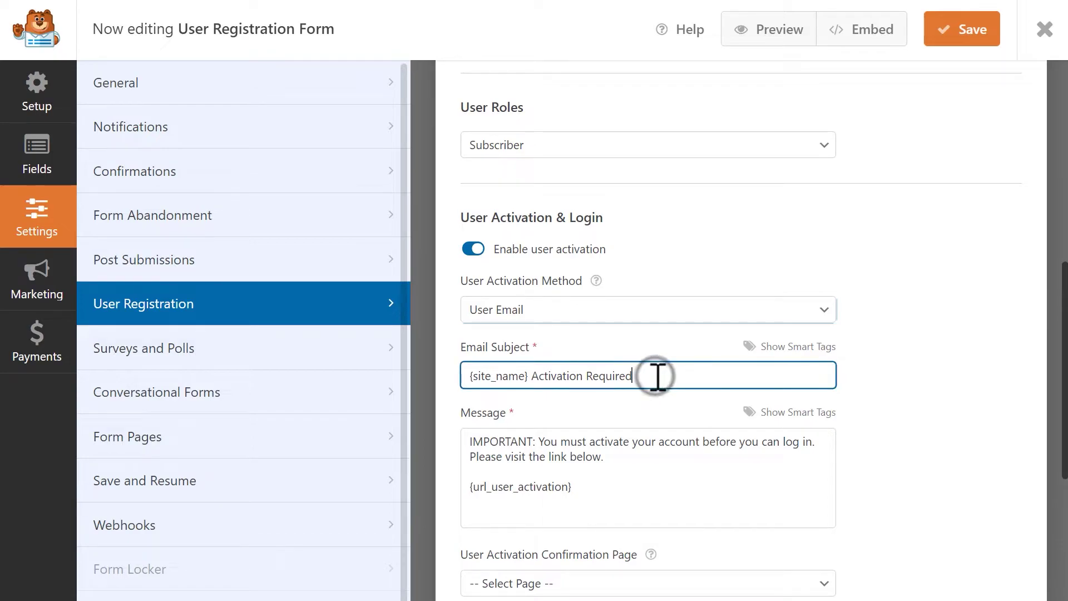
{"action": "left_click", "coordinate": [626, 492]}
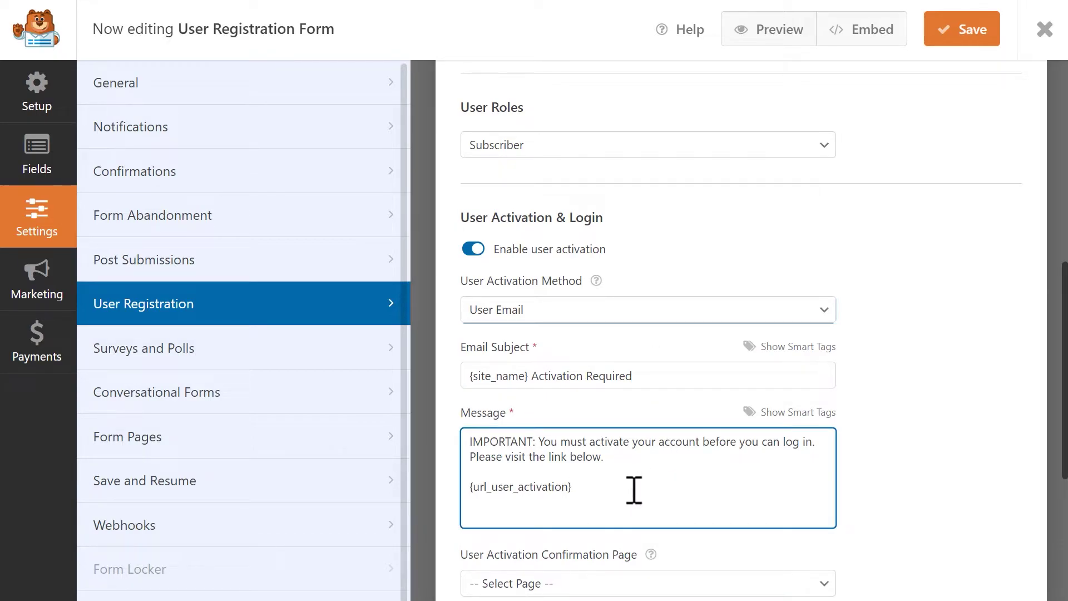
{"action": "left_click_drag", "start_coordinate": [630, 490], "coordinate": [465, 495]}
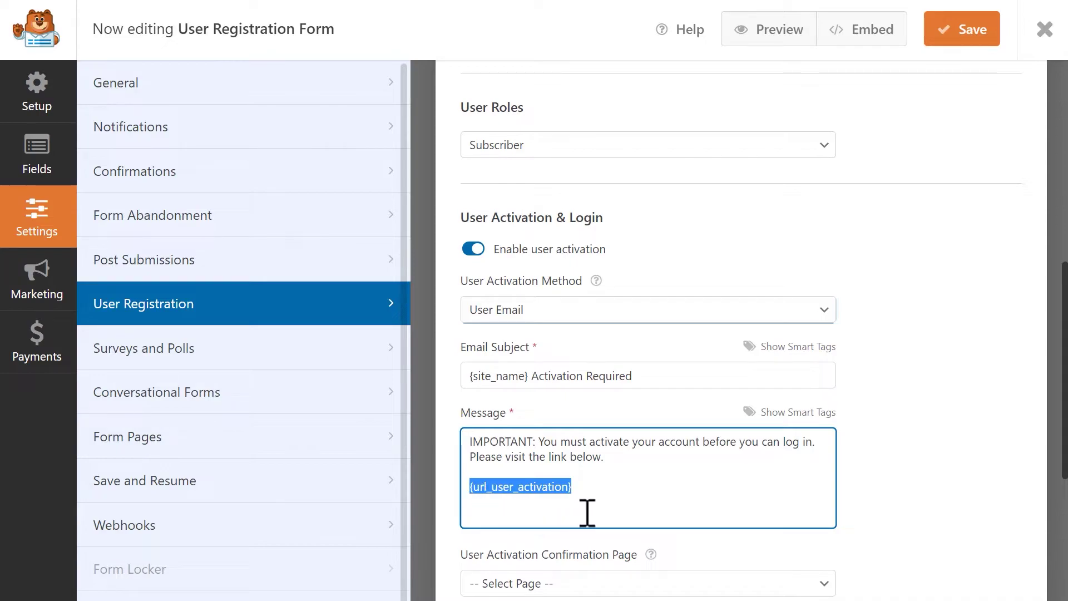
{"action": "left_click", "coordinate": [604, 485]}
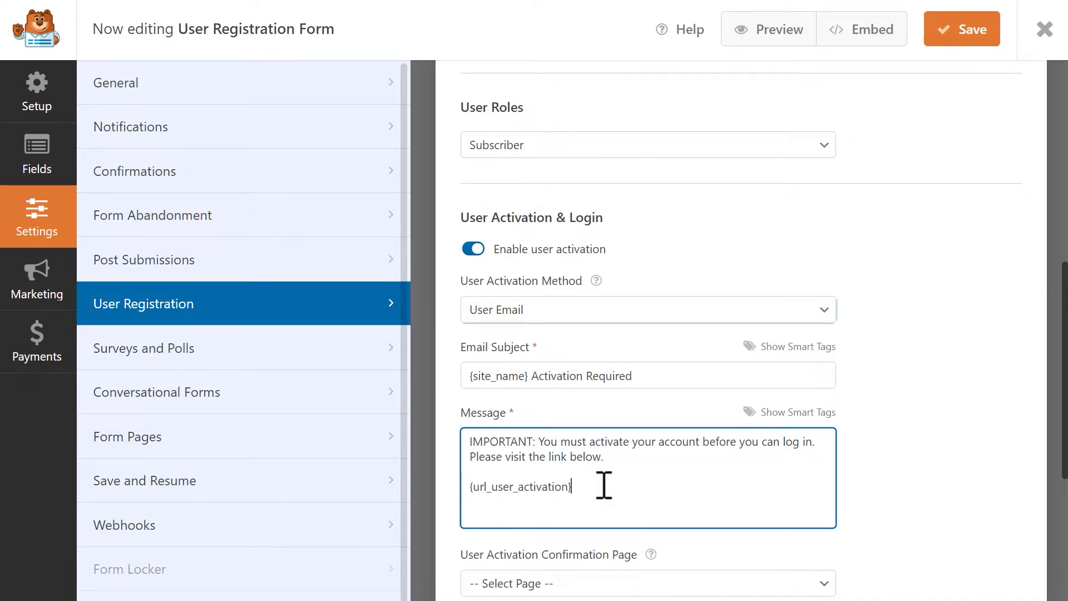
{"action": "left_click", "coordinate": [696, 312]}
{"action": "left_click", "coordinate": [670, 346]}
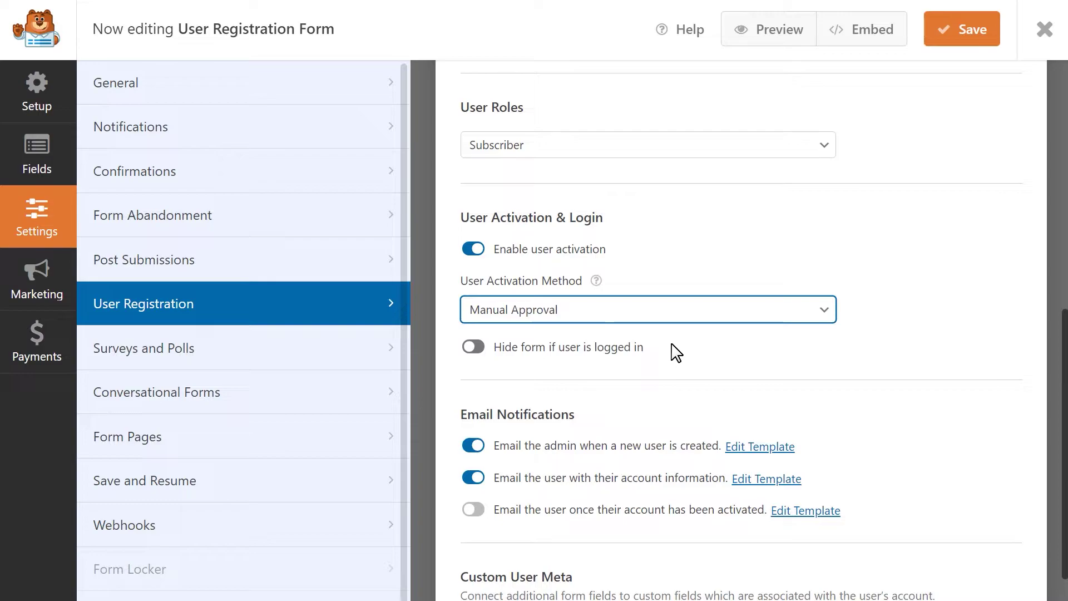
Step: Turn user activation off, enable auto log in, and hide the form from logged-in users
{"action": "left_click", "coordinate": [683, 310]}
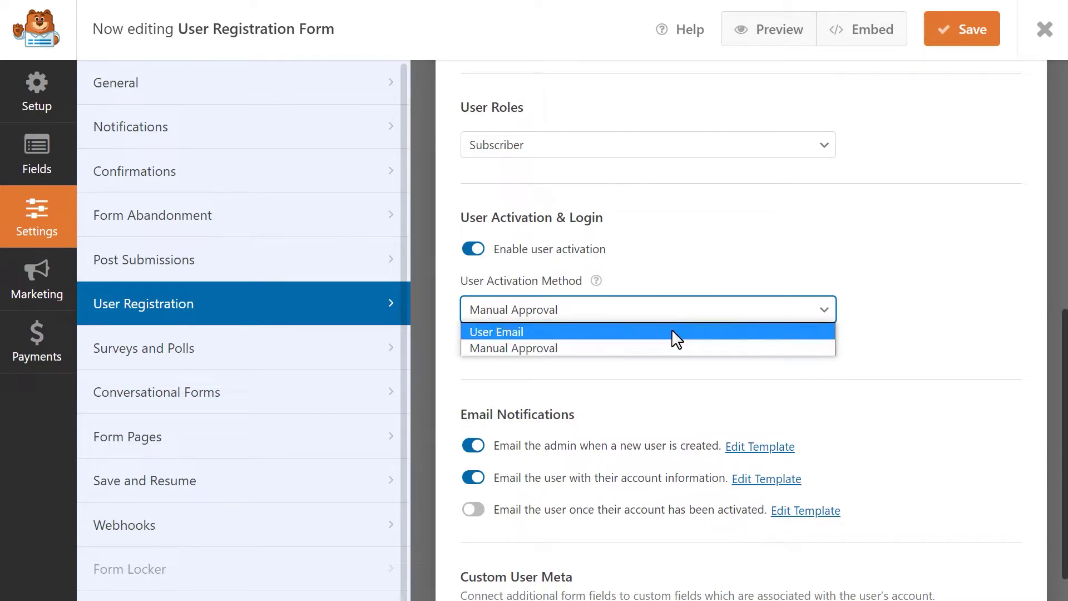
{"action": "left_click", "coordinate": [672, 332]}
{"action": "left_click", "coordinate": [473, 248]}
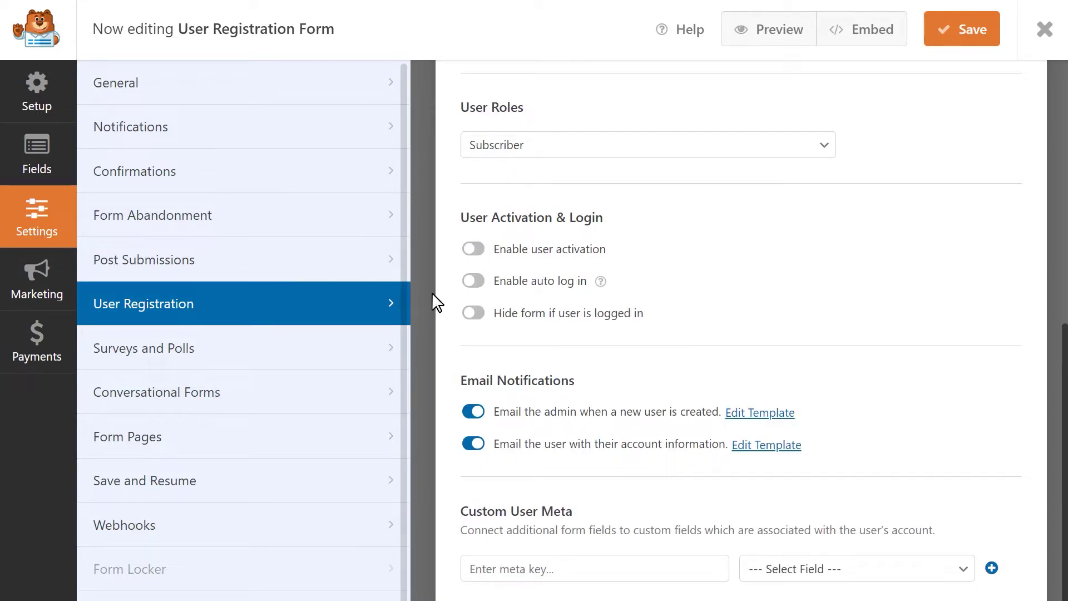
{"action": "left_click", "coordinate": [471, 281]}
{"action": "left_click", "coordinate": [475, 315]}
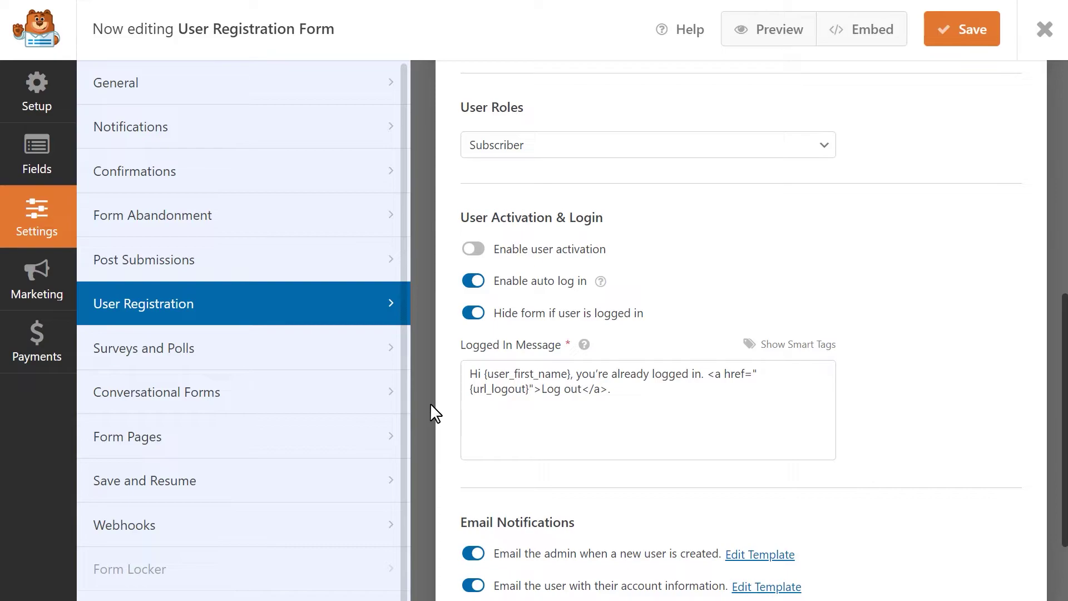
Step: Review the admin's new-user email template subject and message
{"action": "scroll", "coordinate": [431, 404], "scroll_direction": "down", "scroll_amount": 3}
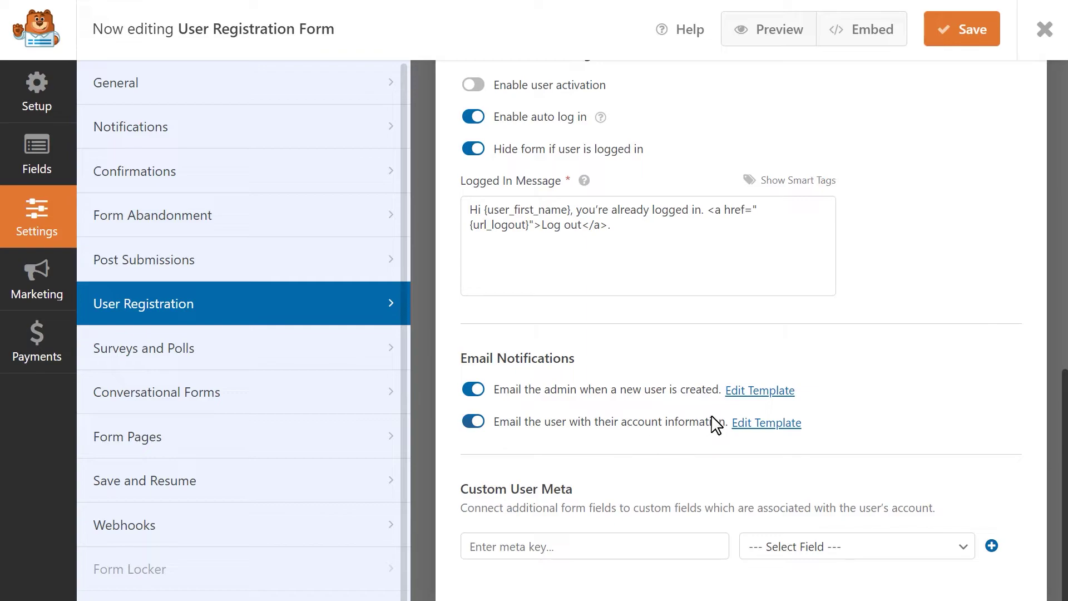
{"action": "left_click", "coordinate": [744, 390]}
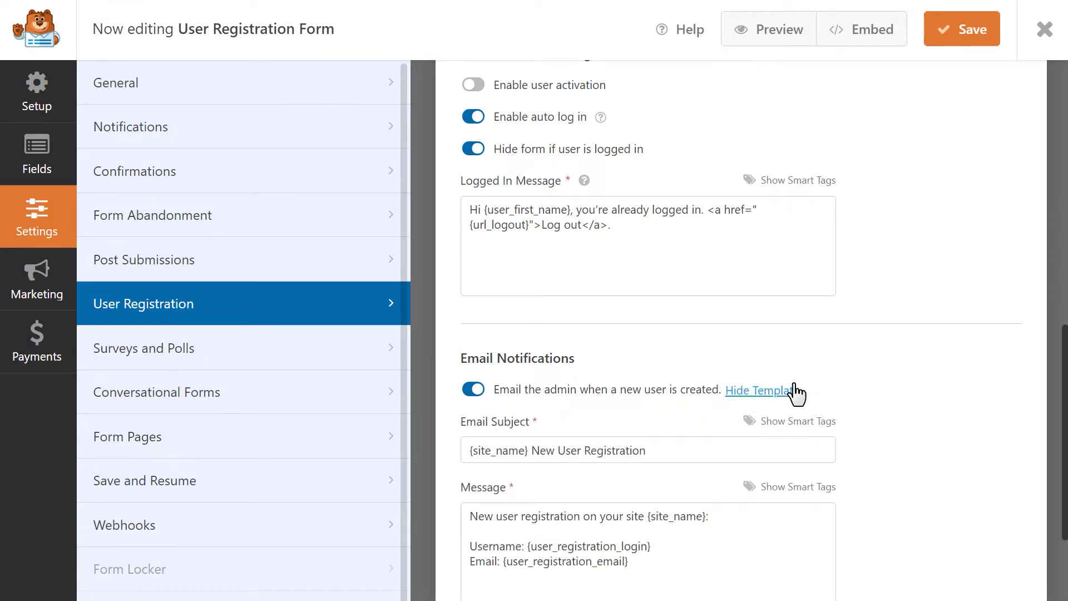
{"action": "scroll", "coordinate": [870, 401], "scroll_direction": "down", "scroll_amount": 3}
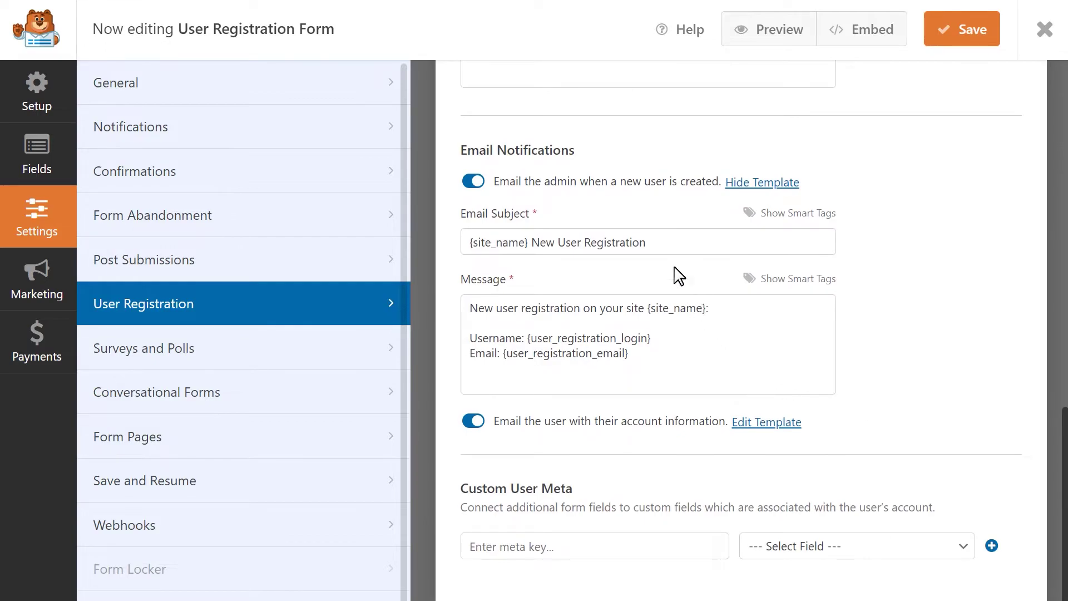
{"action": "left_click", "coordinate": [670, 242]}
{"action": "left_click", "coordinate": [674, 366]}
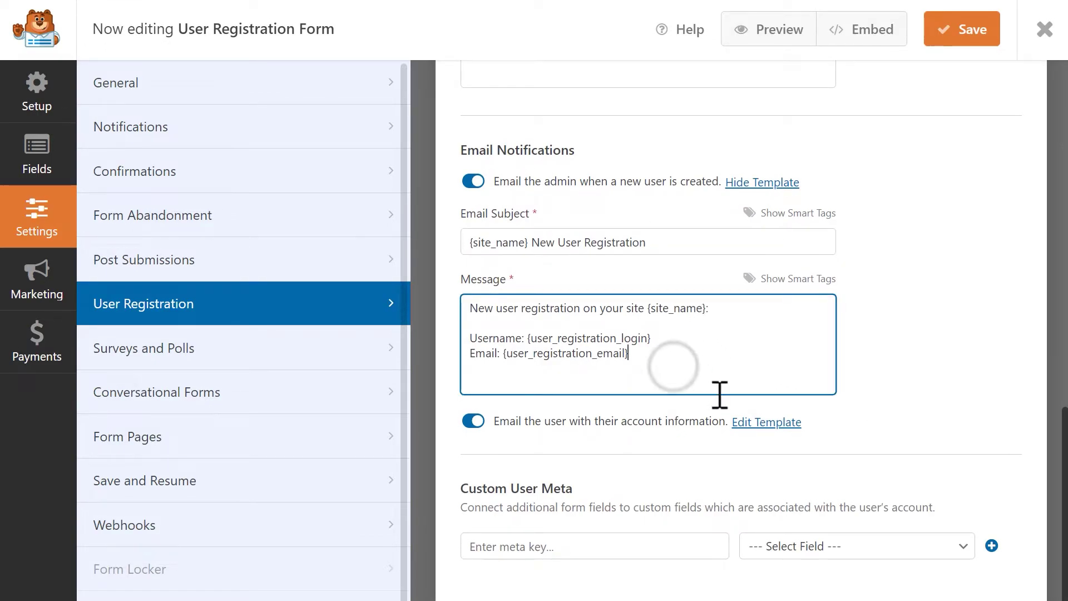
Step: Review the new user's account information email subject and message, then save the form
{"action": "left_click", "coordinate": [743, 423]}
{"action": "scroll", "coordinate": [742, 428], "scroll_direction": "down", "scroll_amount": 3}
{"action": "left_click", "coordinate": [716, 313]}
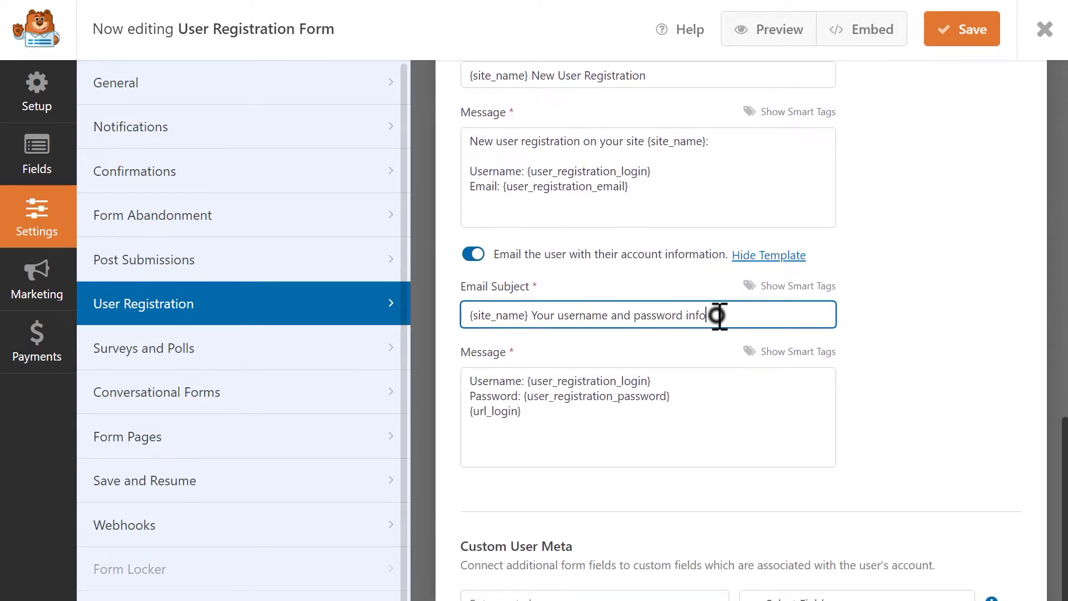
{"action": "left_click", "coordinate": [674, 424]}
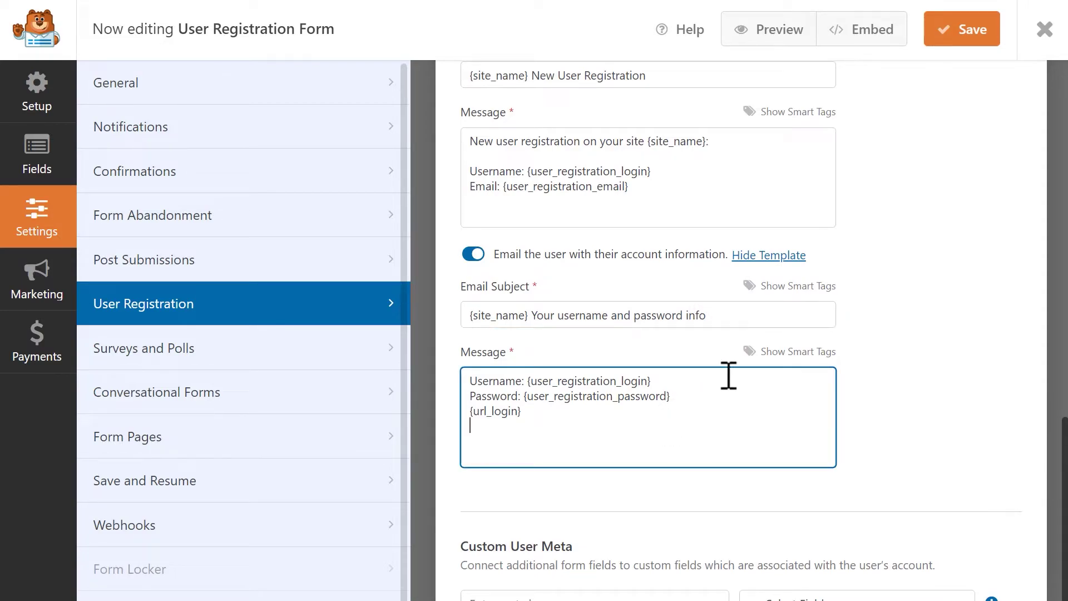
{"action": "left_click", "coordinate": [947, 40]}
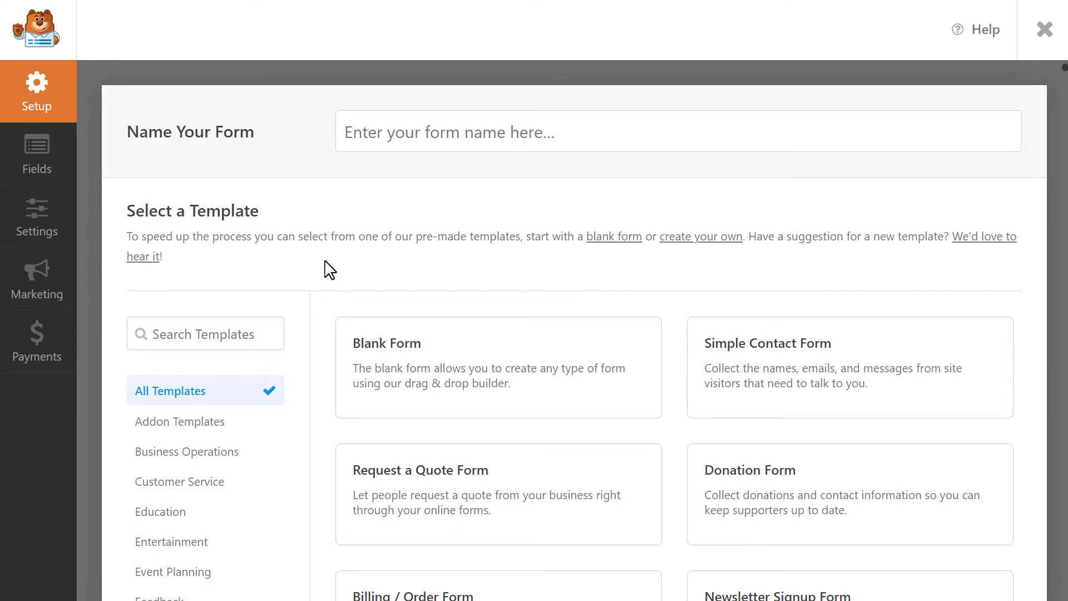
Step: Search the form templates for 'login'
{"action": "left_click", "coordinate": [251, 327]}
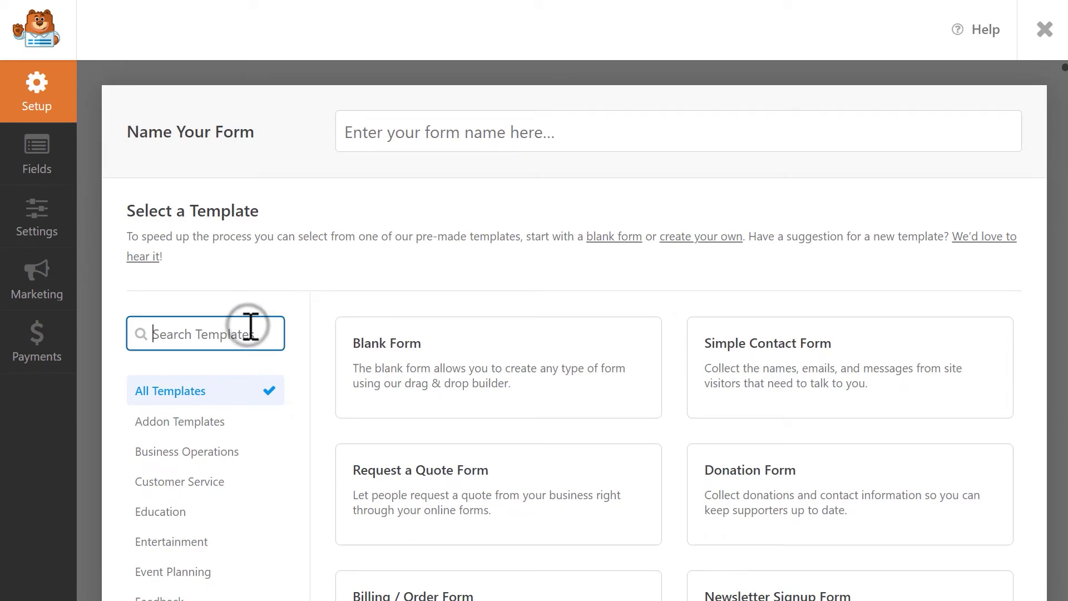
{"action": "type", "text": "login"}
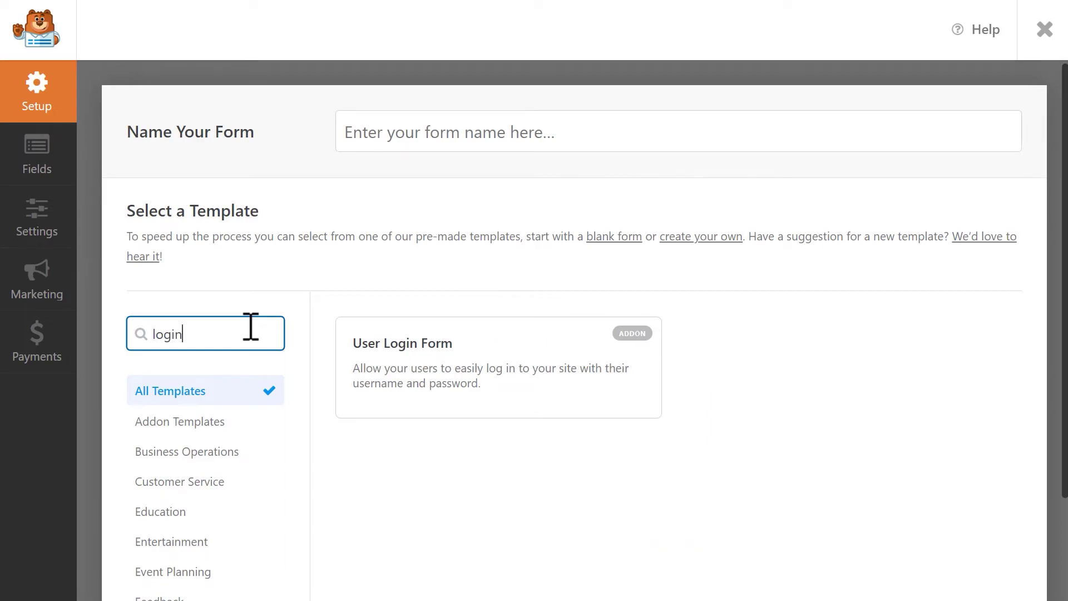
Step: Create a form from the User Login Form template and inspect its Remember me field and Logged In Message
{"action": "left_click", "coordinate": [562, 382]}
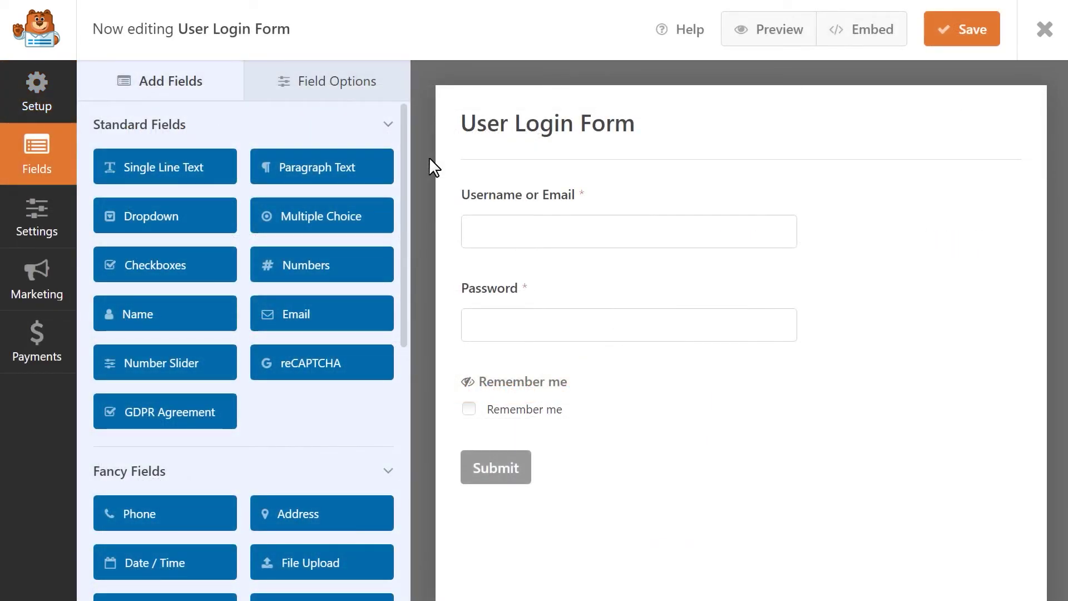
{"action": "left_click", "coordinate": [655, 395]}
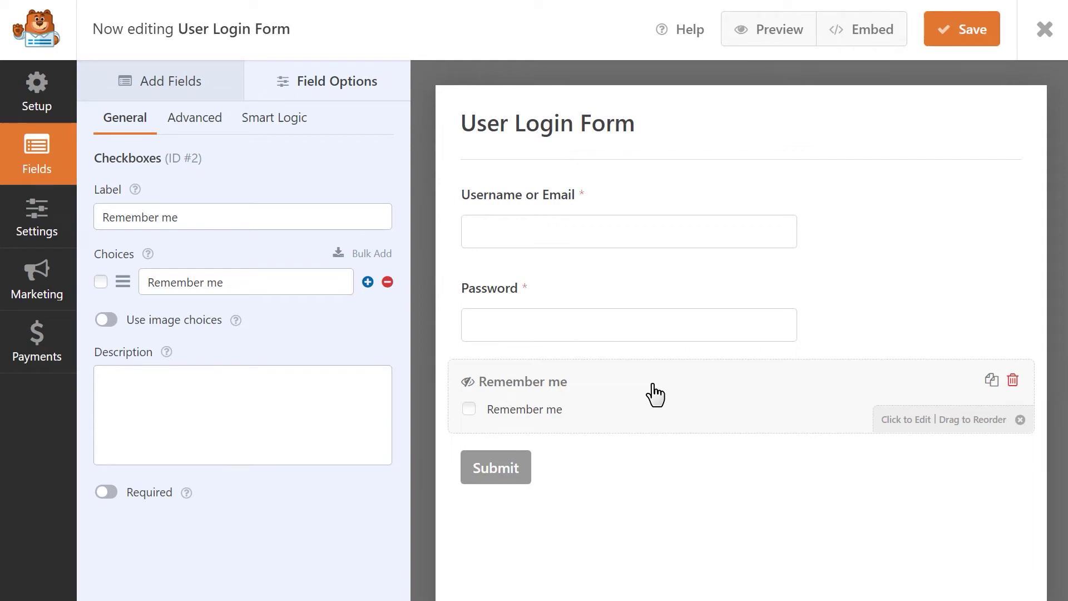
{"action": "left_click", "coordinate": [38, 224]}
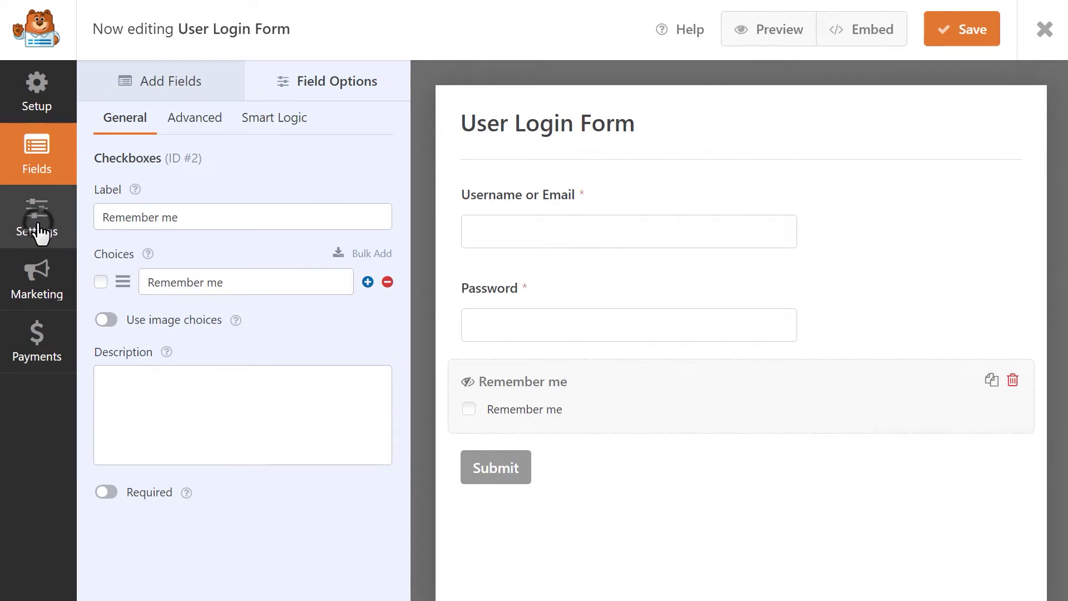
{"action": "left_click", "coordinate": [300, 311]}
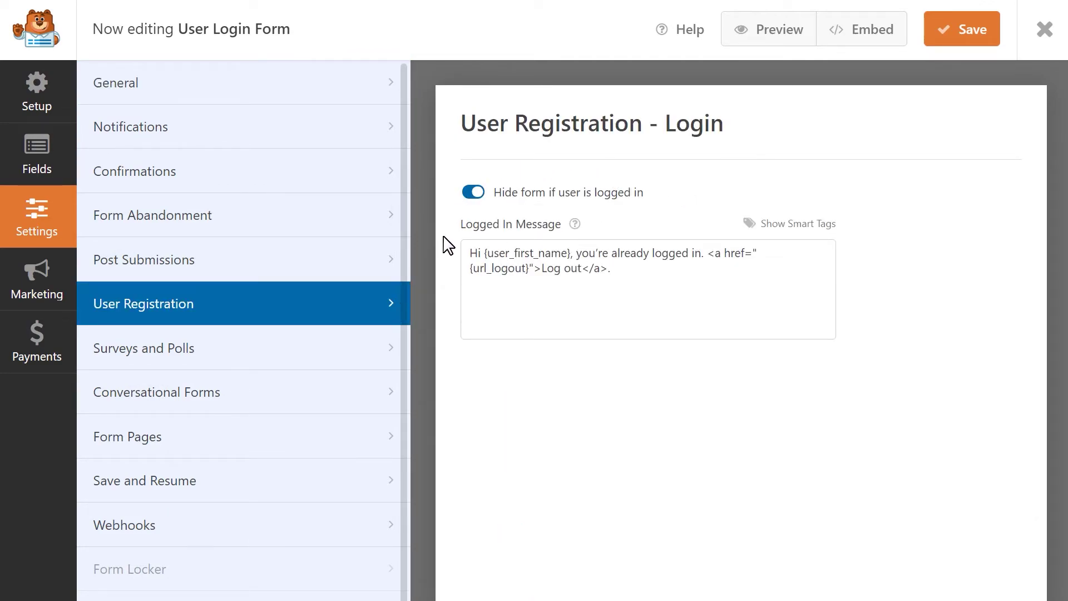
{"action": "left_click", "coordinate": [650, 269]}
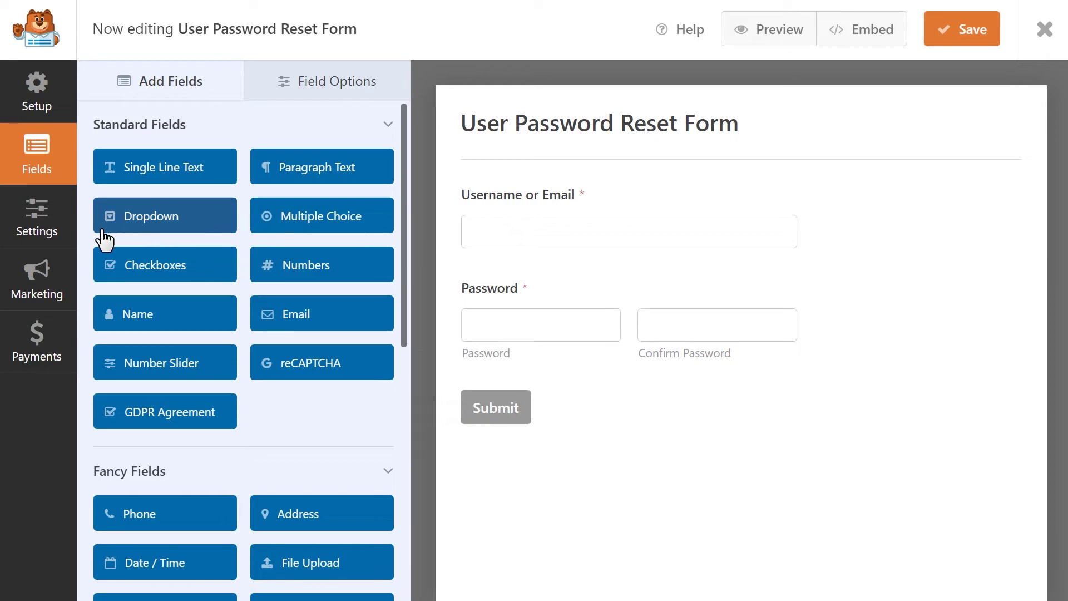
Step: Open the reset form's User Registration settings and review the Reset Password Email subject and message
{"action": "left_click", "coordinate": [40, 231]}
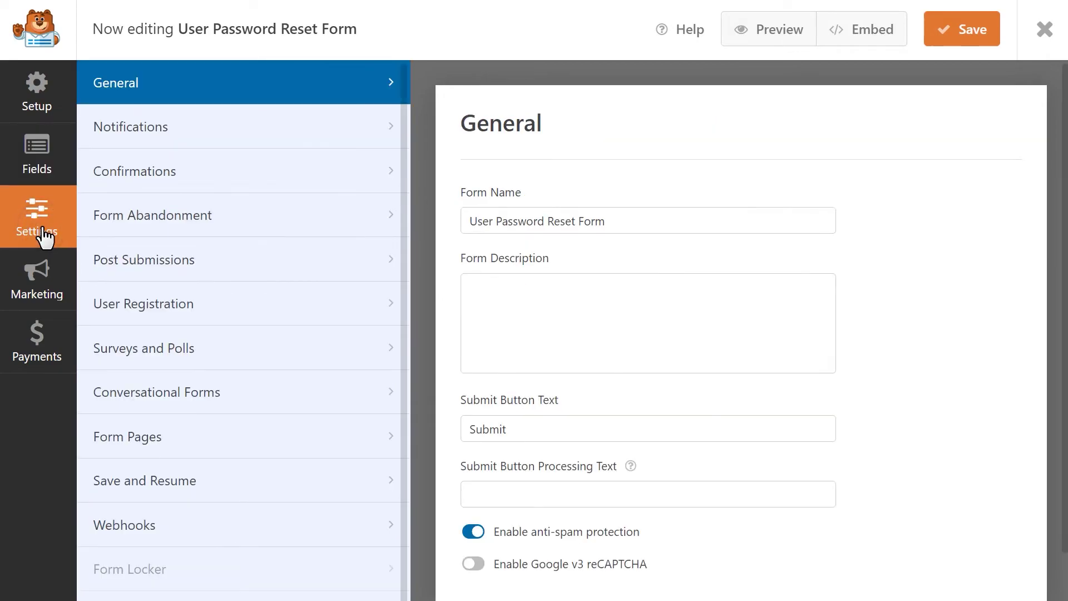
{"action": "left_click", "coordinate": [226, 303]}
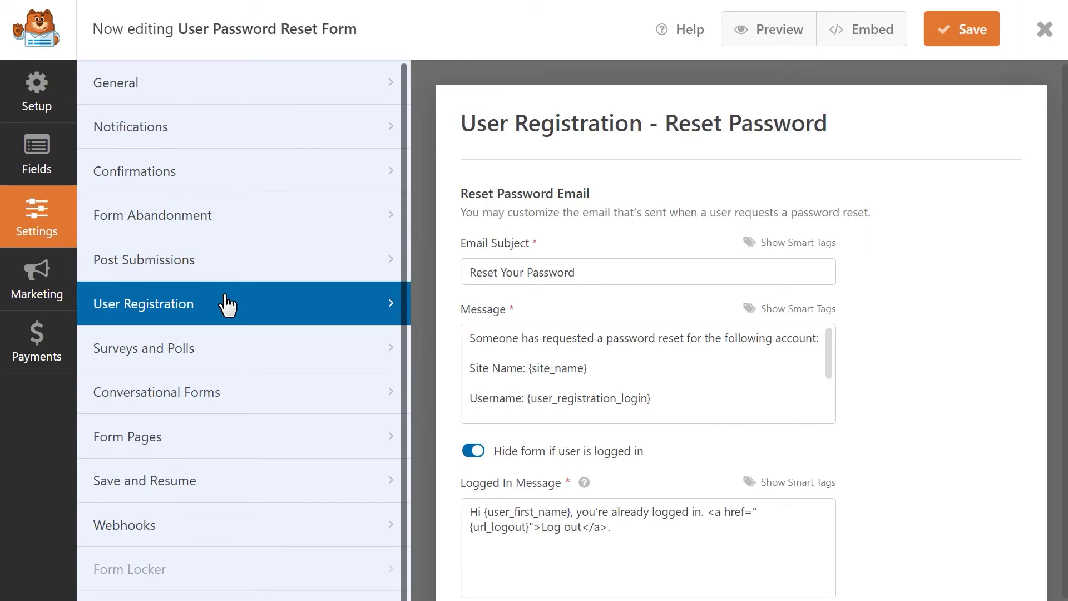
{"action": "left_click", "coordinate": [624, 271]}
{"action": "left_click", "coordinate": [678, 397]}
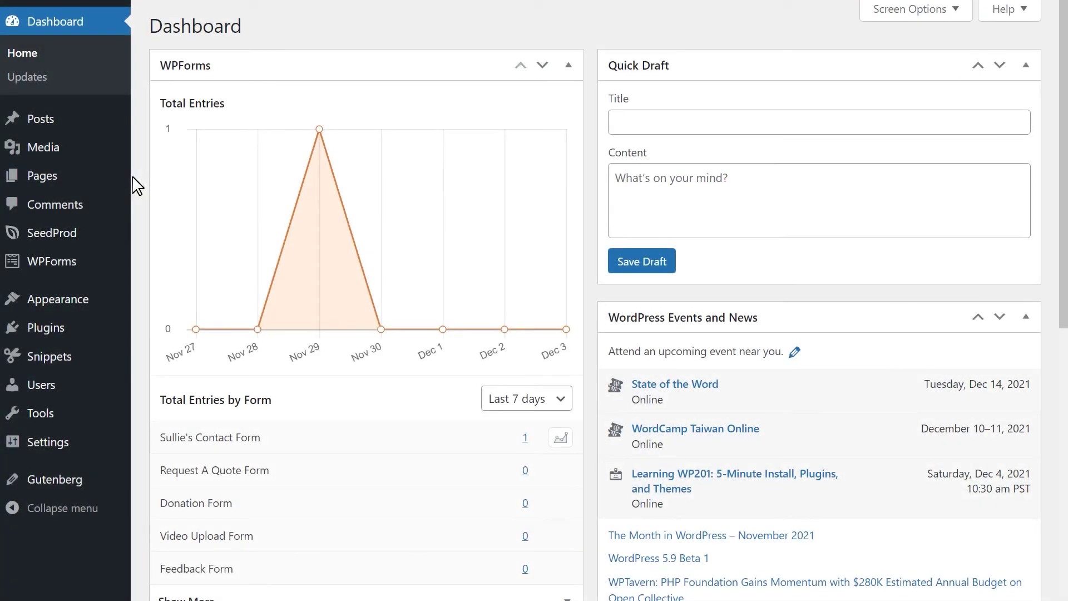
Step: From All Users, resend the activation email to the pending unapproved user
{"action": "mouse_move", "coordinate": [83, 399]}
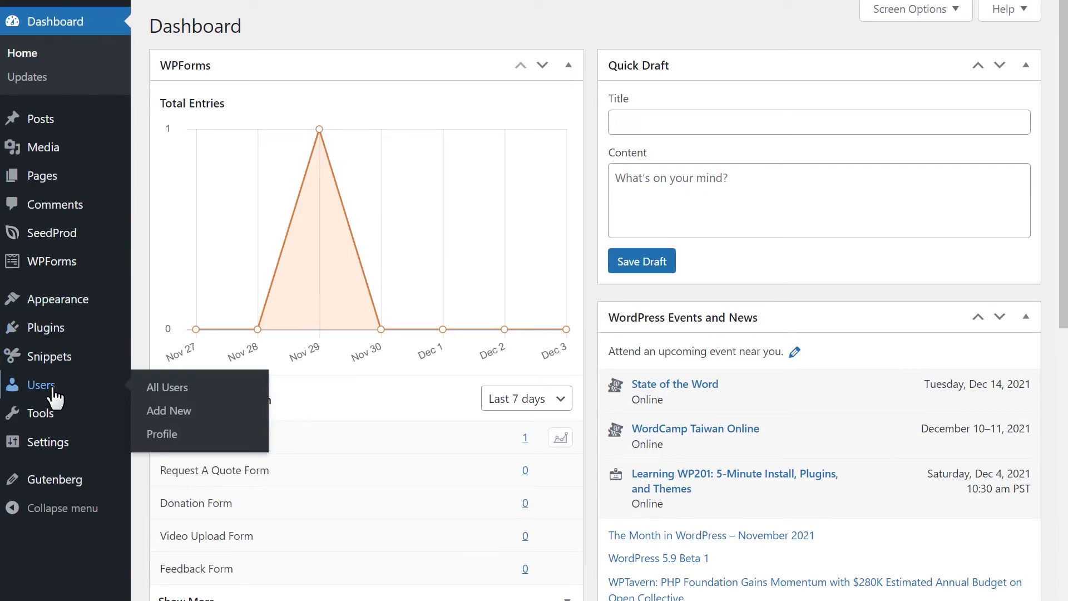
{"action": "left_click", "coordinate": [54, 391]}
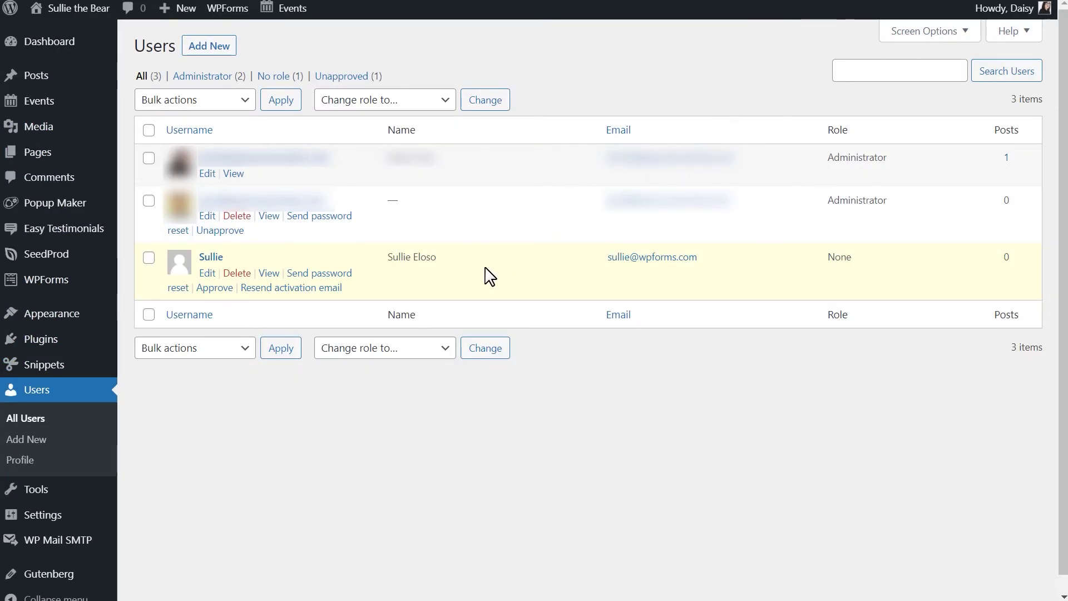
{"action": "left_click", "coordinate": [333, 292]}
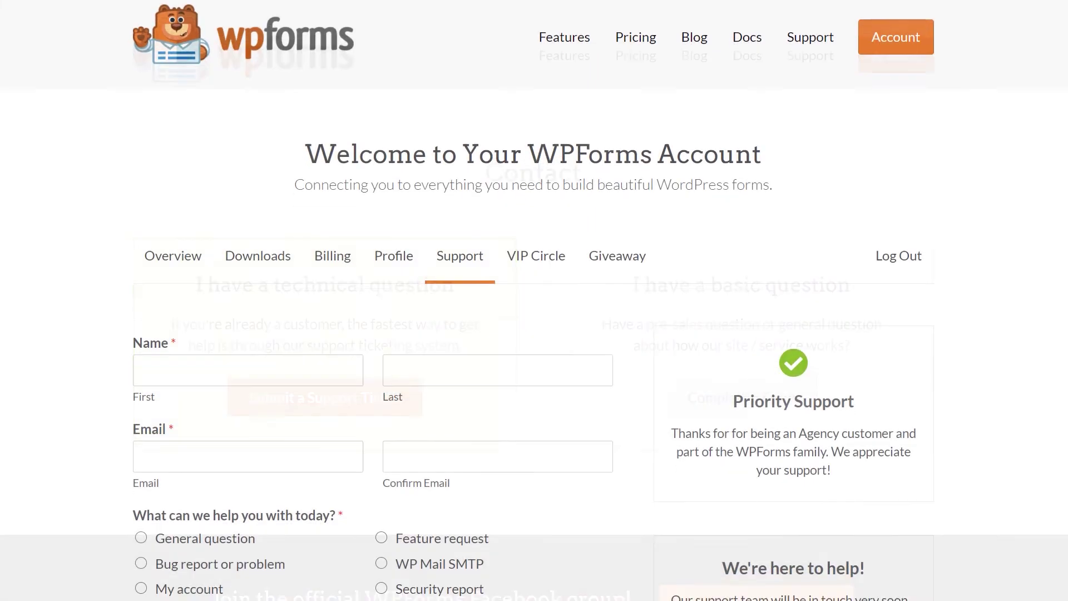
Step: Scroll down to the support ticket form's name, email, topic and message fields
{"action": "scroll", "coordinate": [534, 300], "scroll_direction": "down", "scroll_amount": 6}
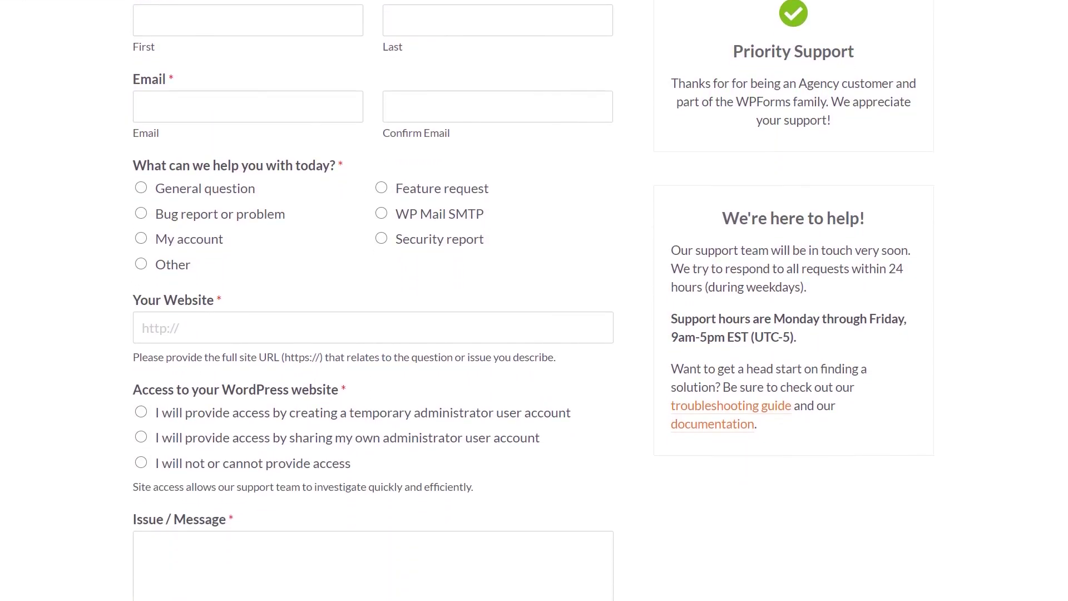